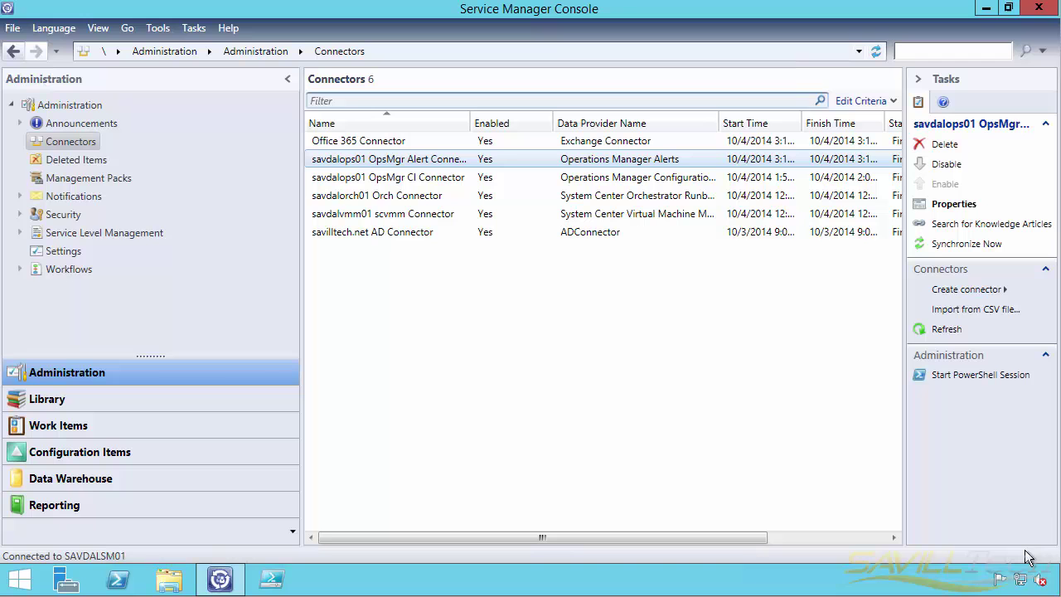
Review the connector types and the OpsMgr Alert connector's settings, closing them unchanged.
left_click(960, 294)
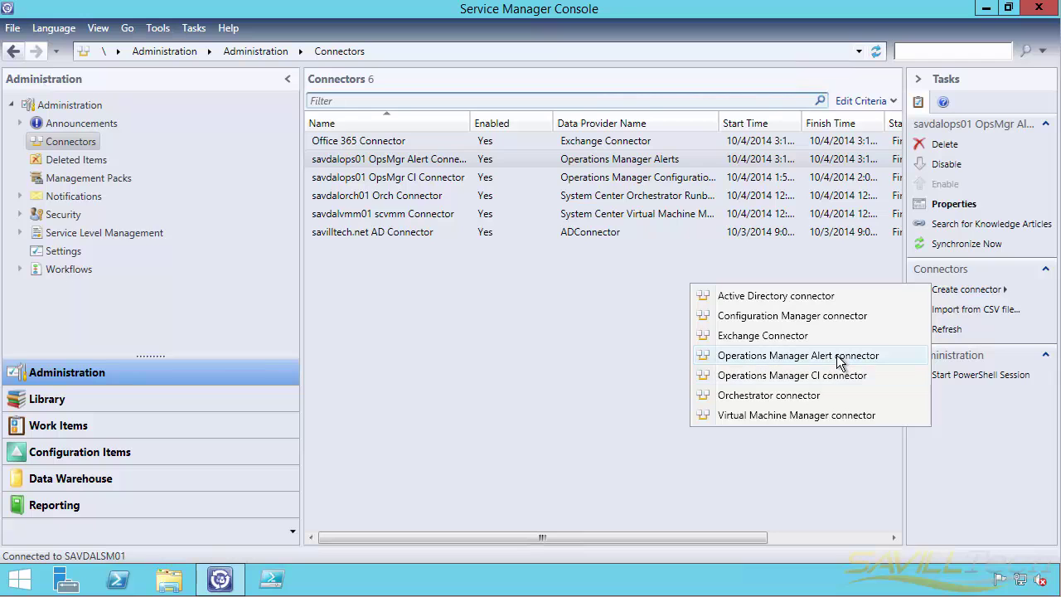
left_click(539, 338)
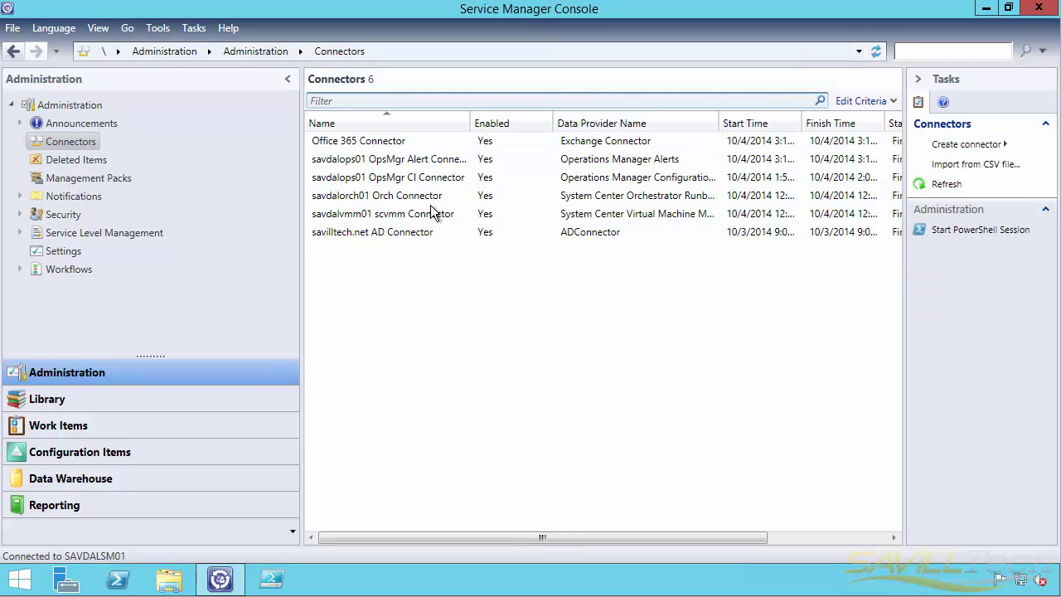
double_click(421, 164)
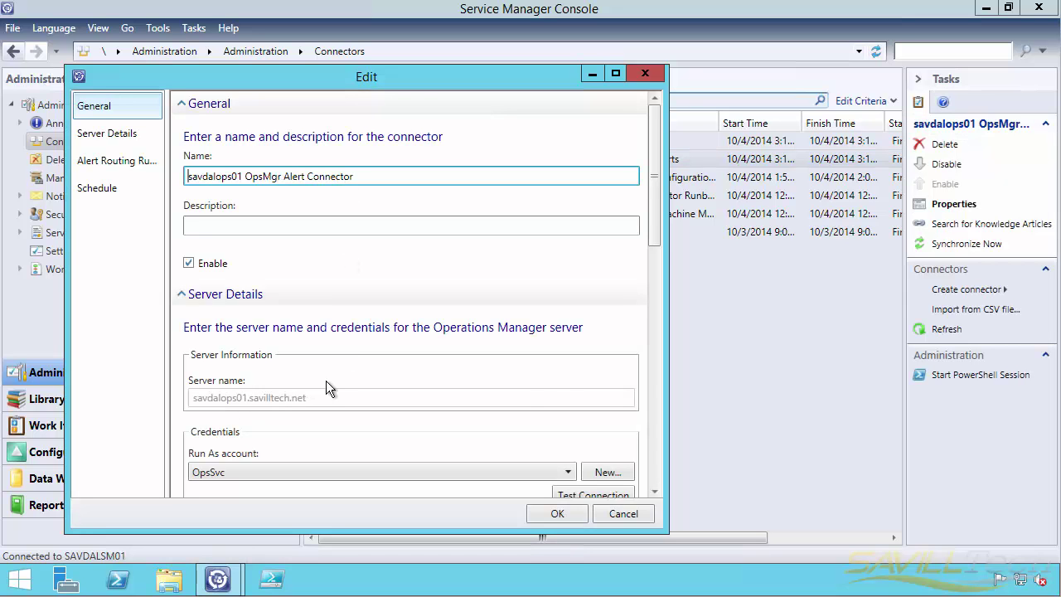
left_click_drag(654, 217, 654, 338)
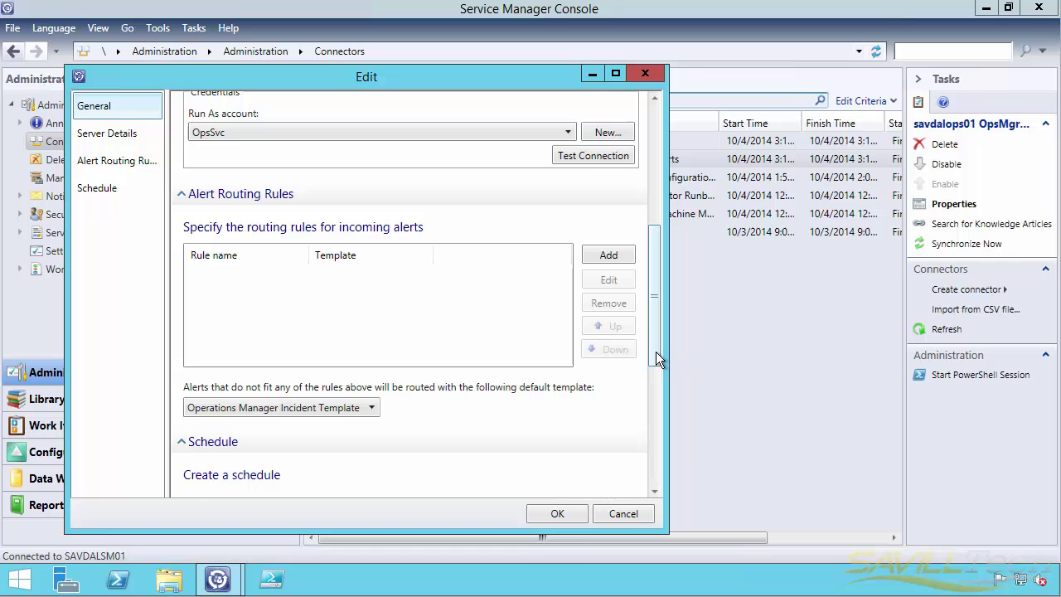
left_click_drag(656, 351, 663, 431)
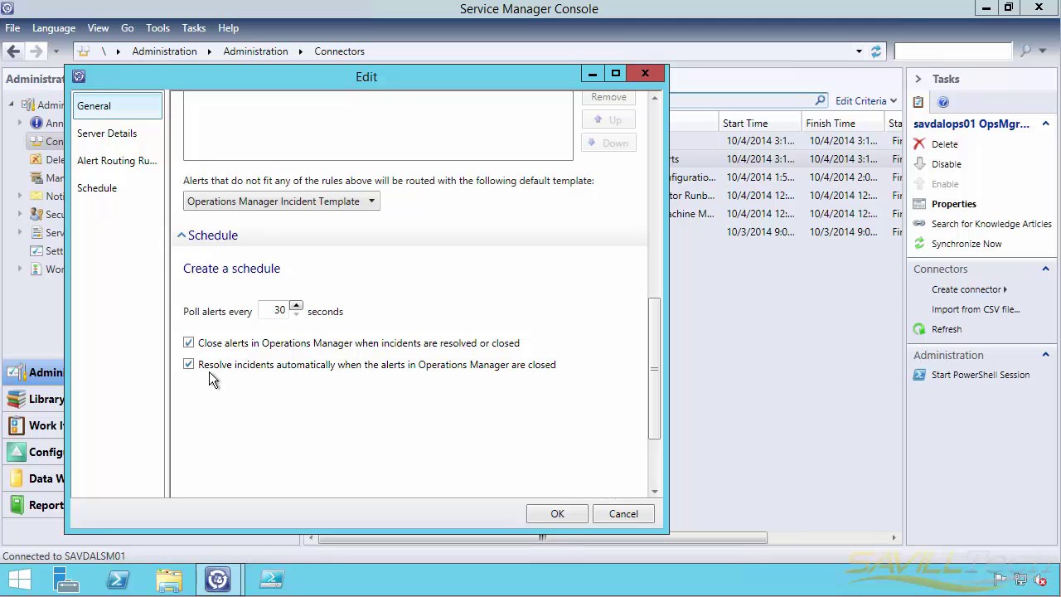
left_click(638, 513)
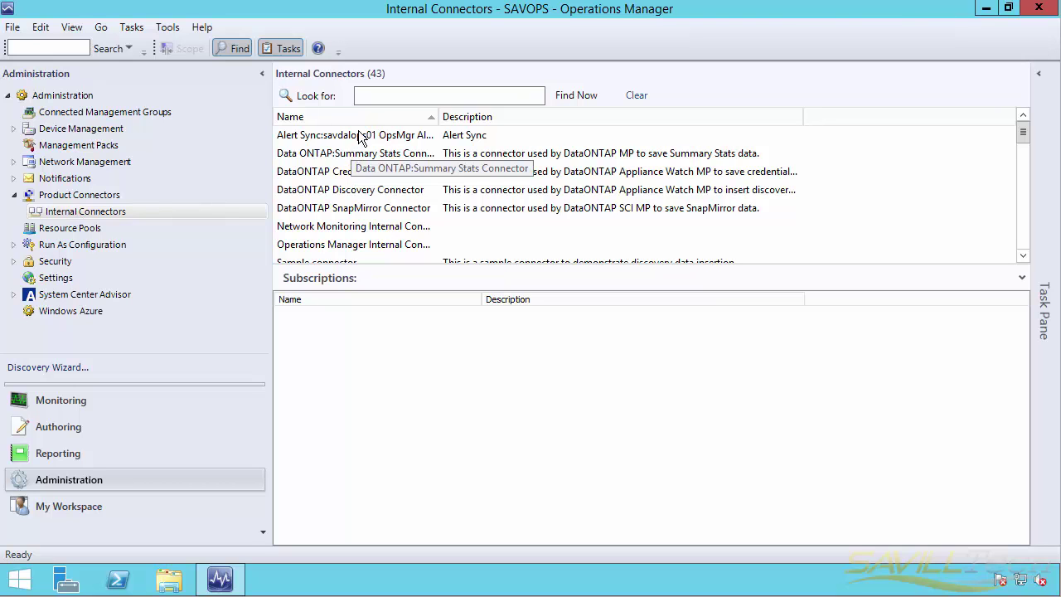
Open the Alert Sync connector's properties and start editing its TestAlerts subscription.
left_click(322, 139)
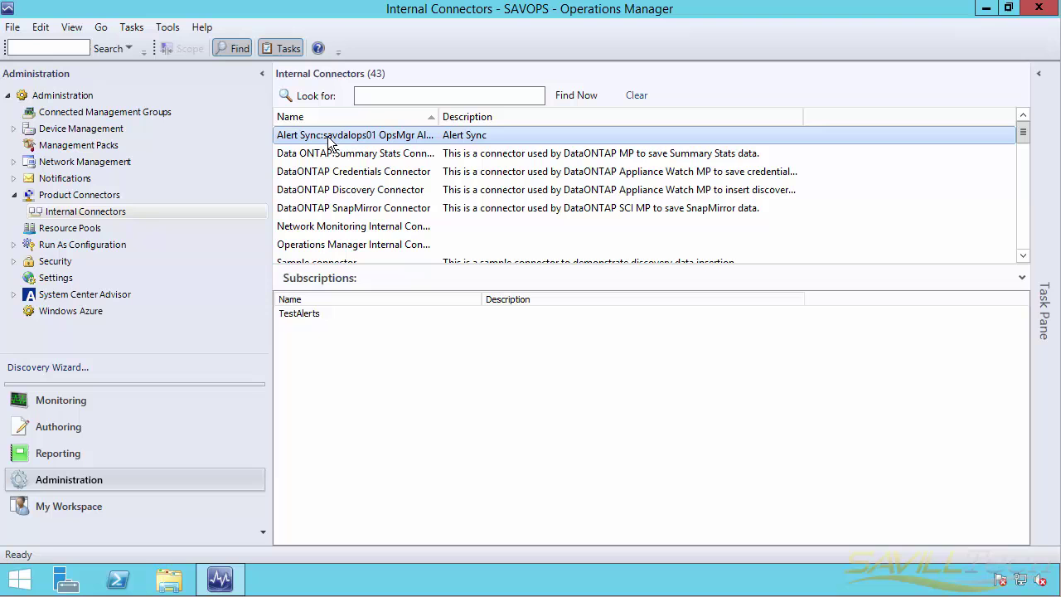
double_click(414, 136)
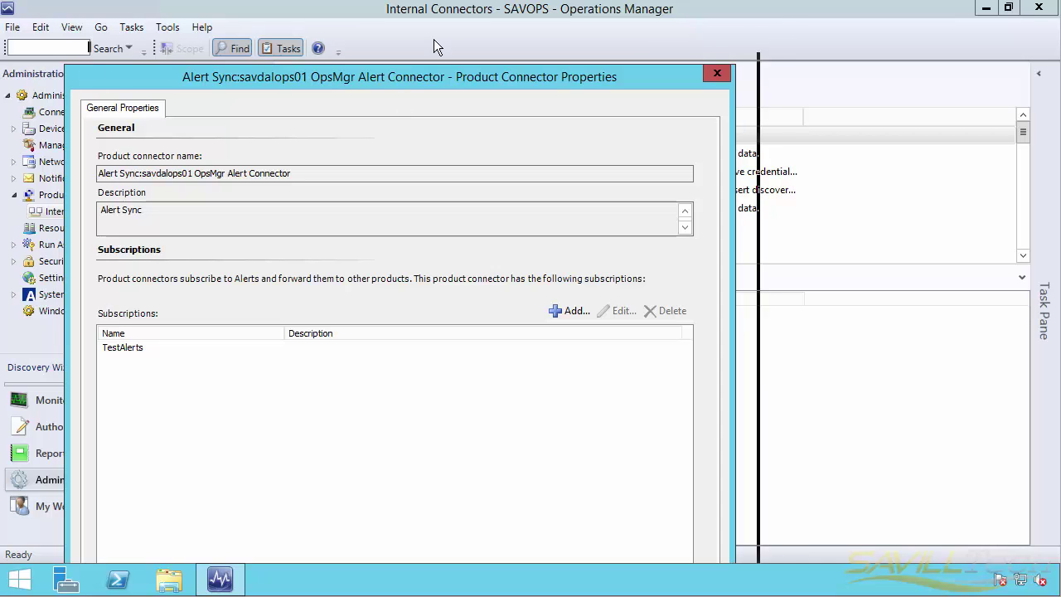
left_click_drag(434, 39, 459, 18)
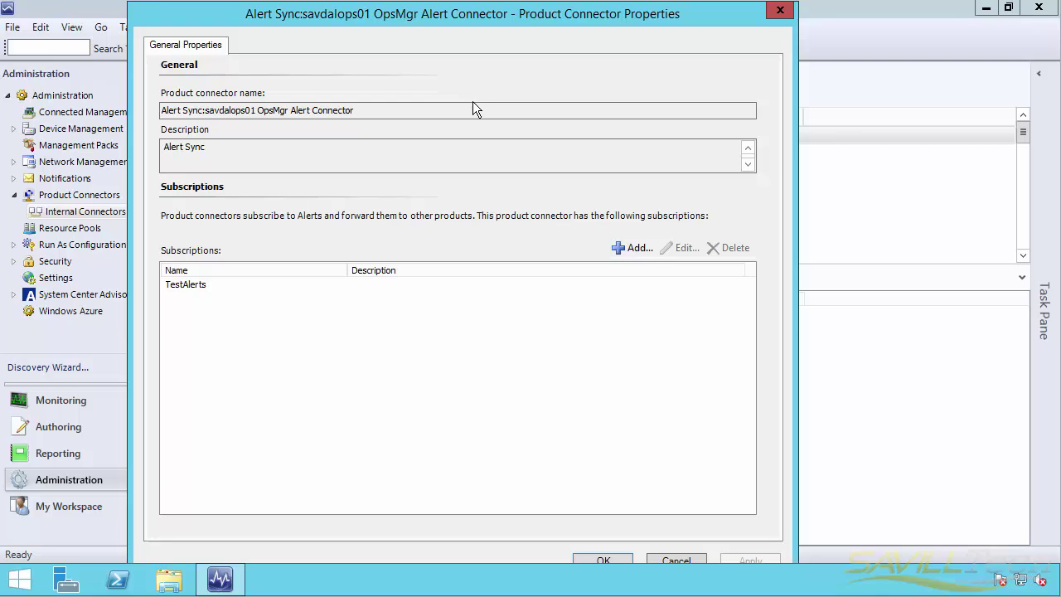
left_click(190, 284)
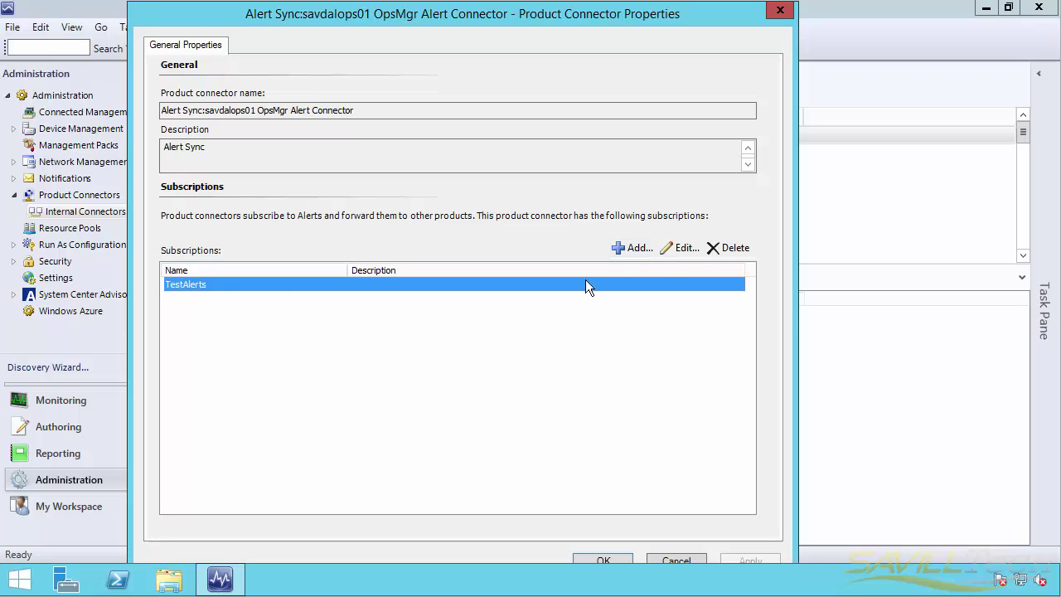
left_click(678, 248)
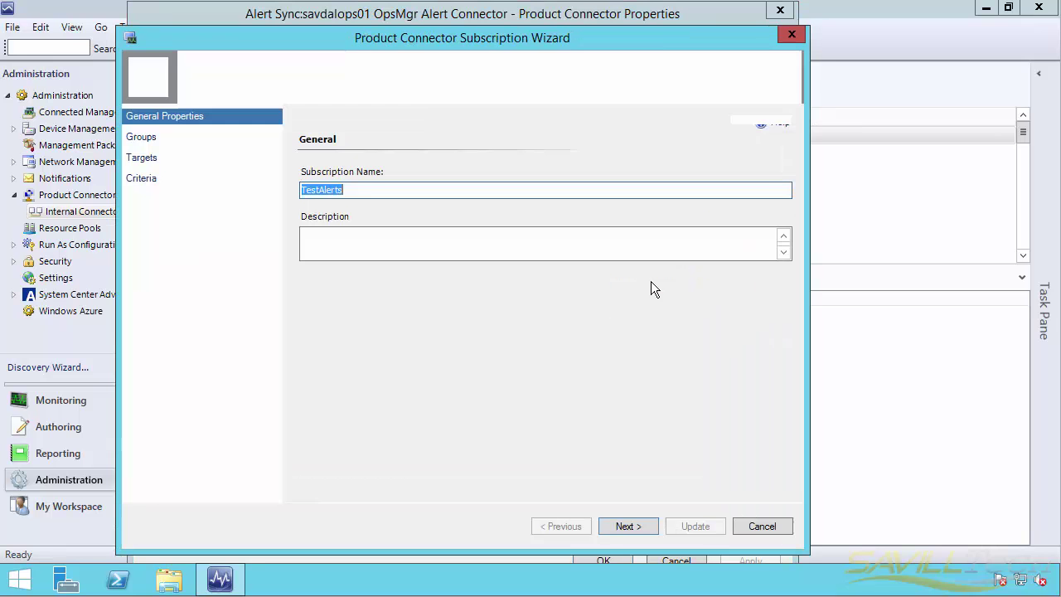
Review the TestAlerts Groups, Targets and Criteria pages, then cancel both dialogs without changes.
left_click(131, 138)
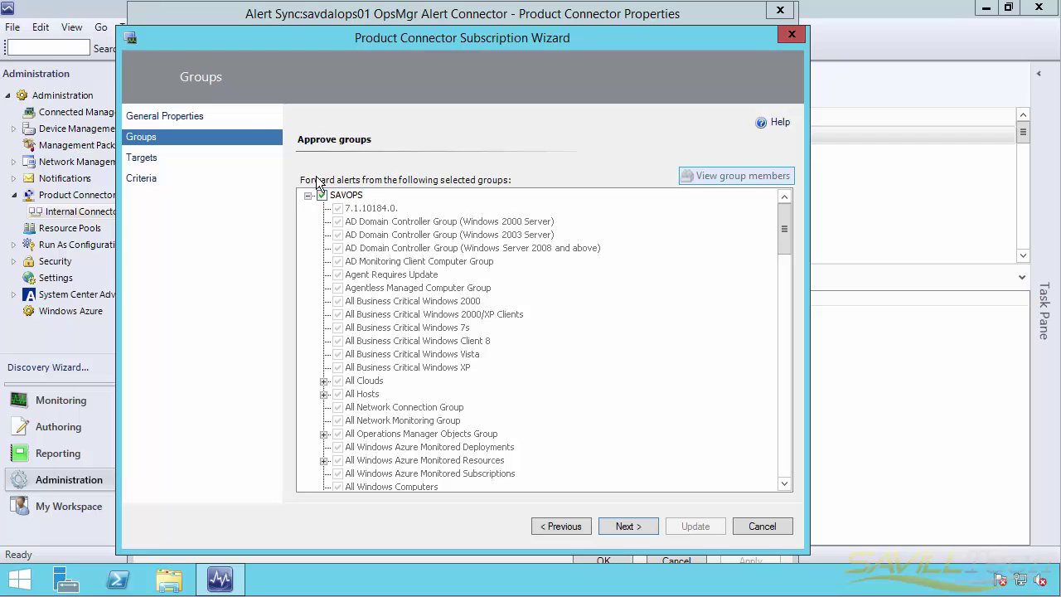
left_click(137, 162)
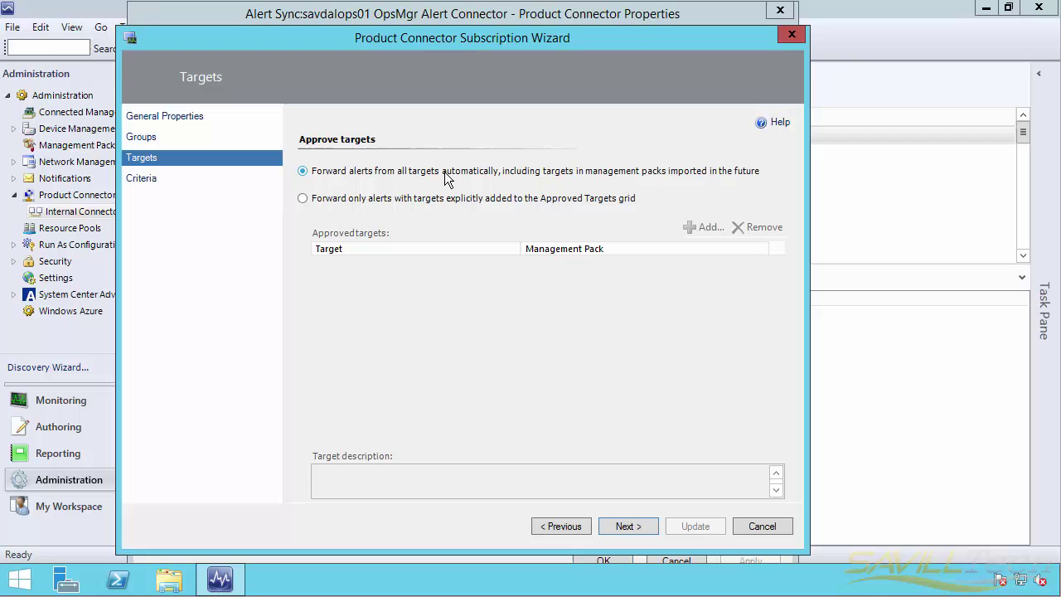
left_click(147, 178)
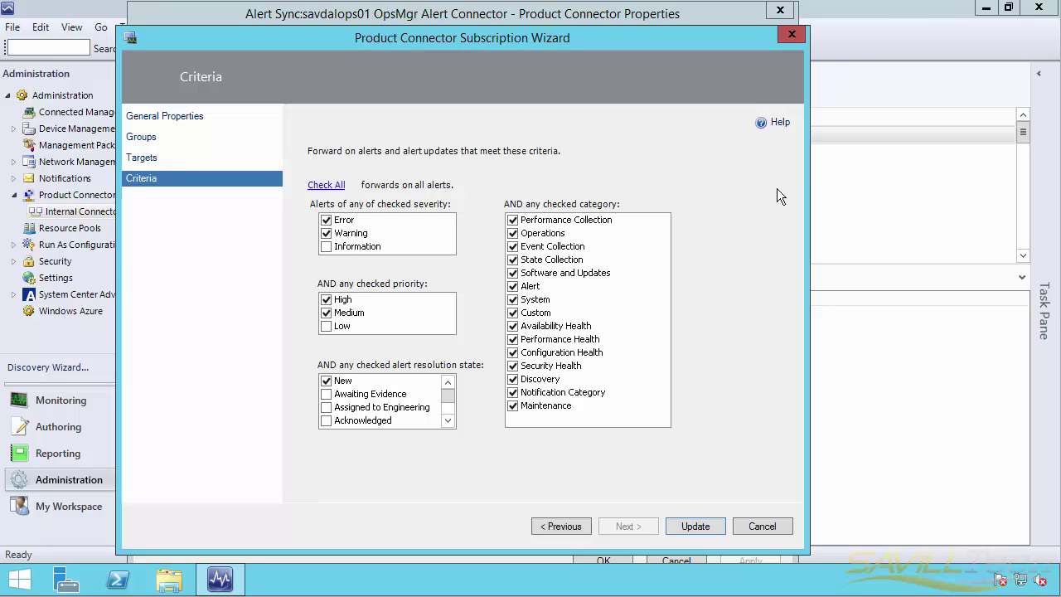
left_click(761, 526)
left_click(686, 562)
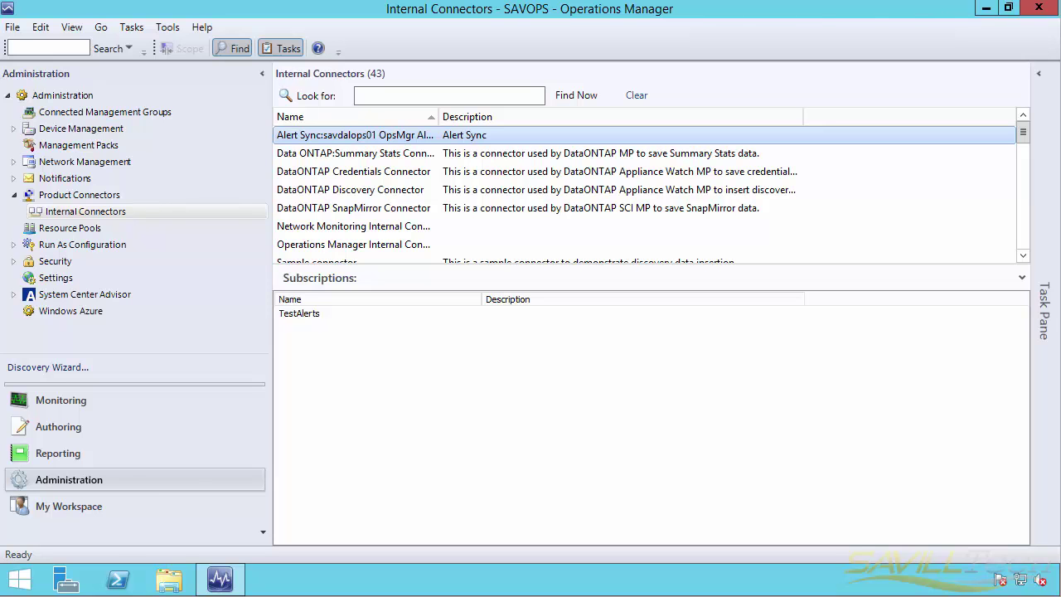
In Authoring, select the CheckForTestEvent1234 rule from the SavillCustomEventMonitor management pack.
left_click(80, 425)
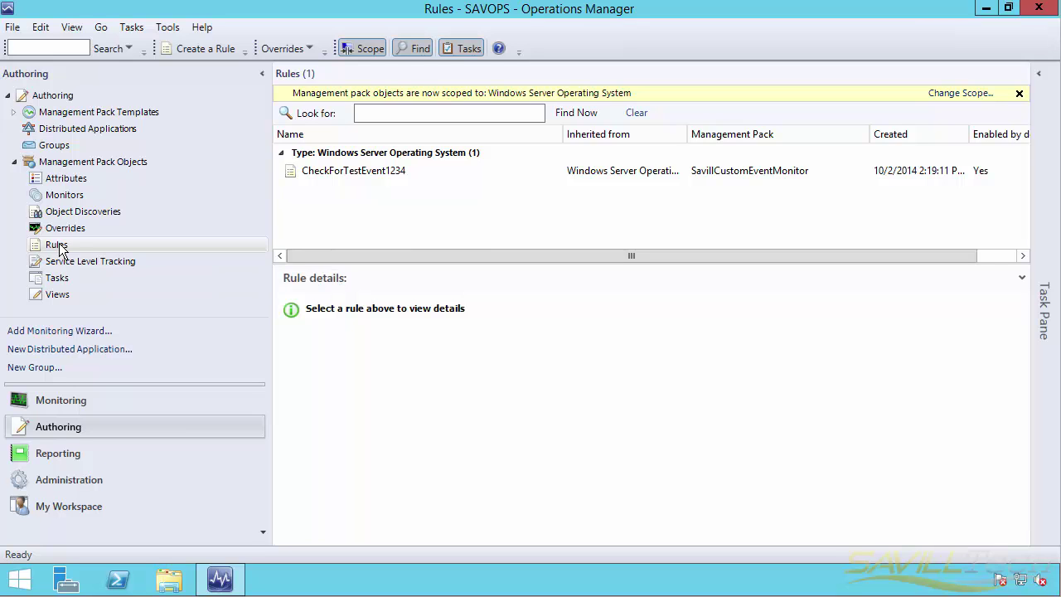
left_click(369, 172)
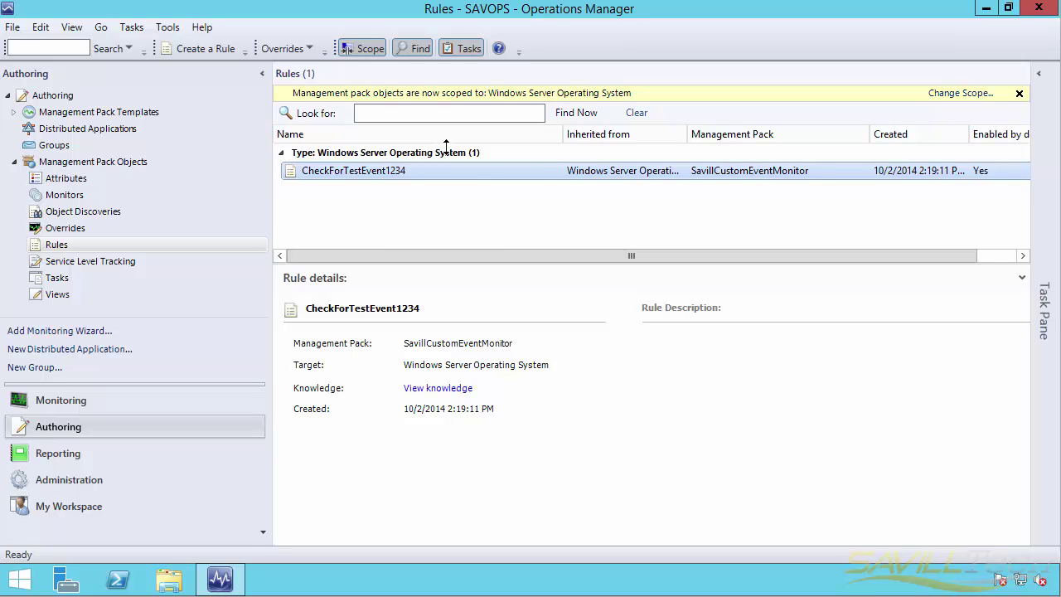
double_click(334, 170)
right_click(339, 170)
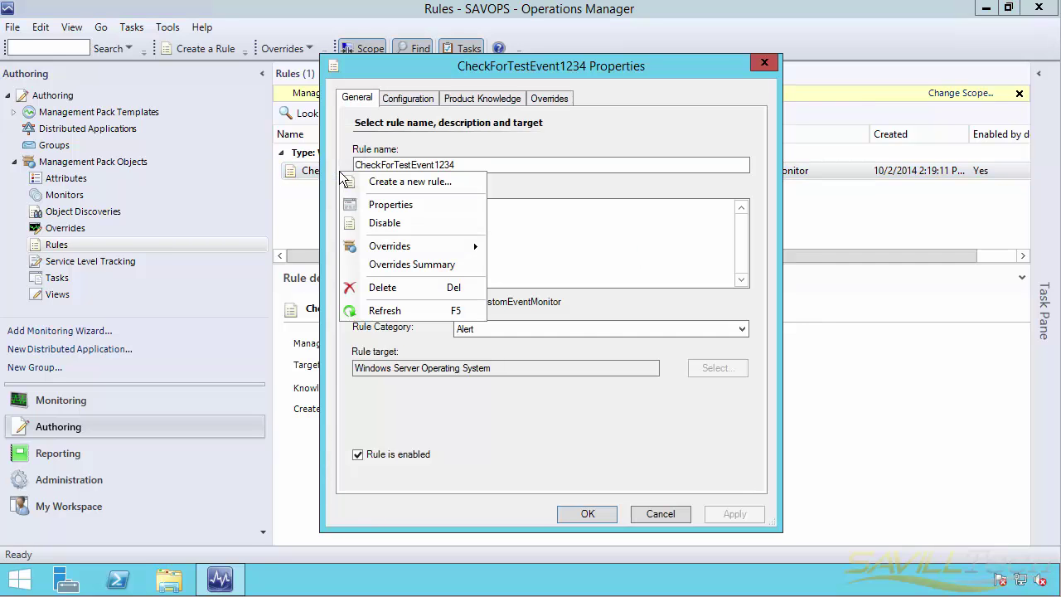
left_click(585, 140)
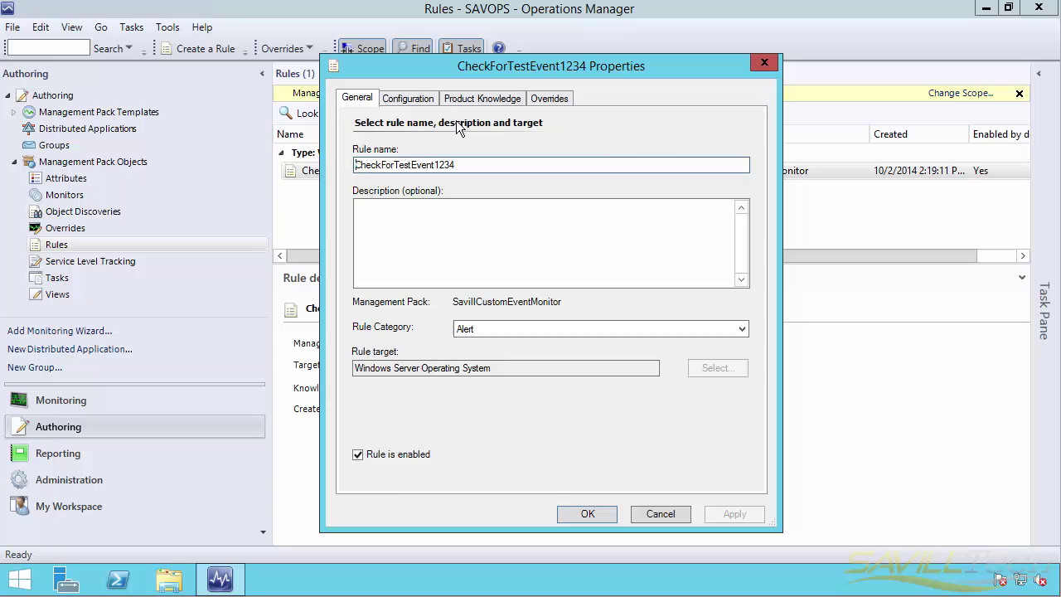
left_click(418, 99)
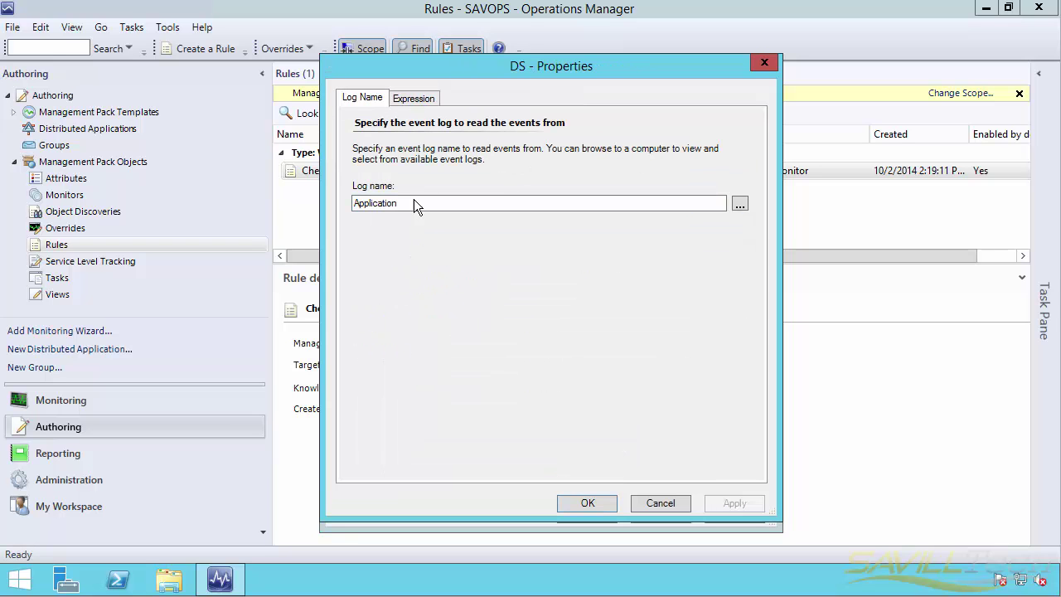
left_click(404, 205)
left_click(415, 99)
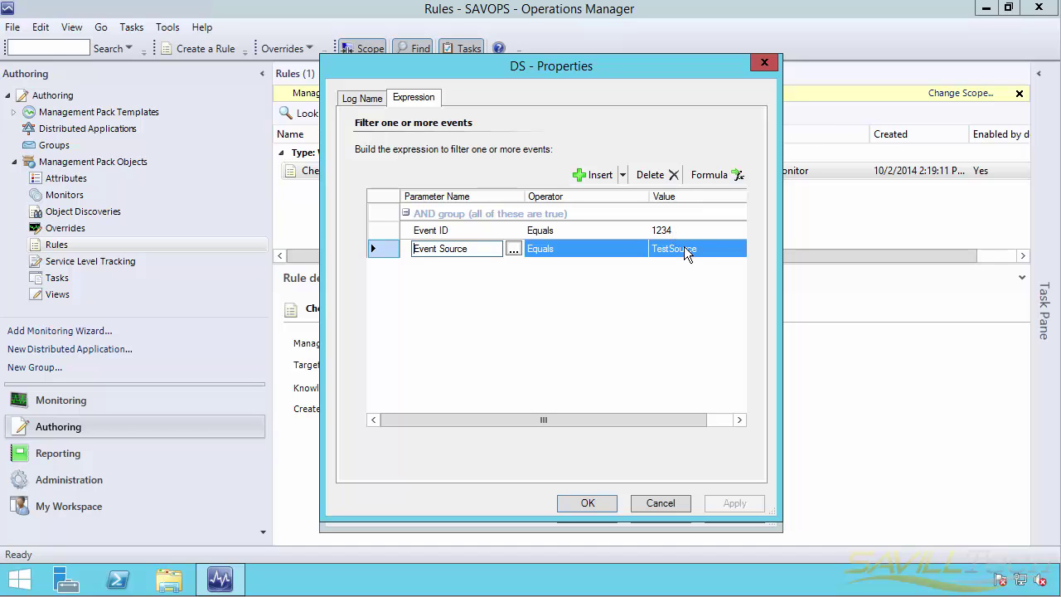
left_click(665, 502)
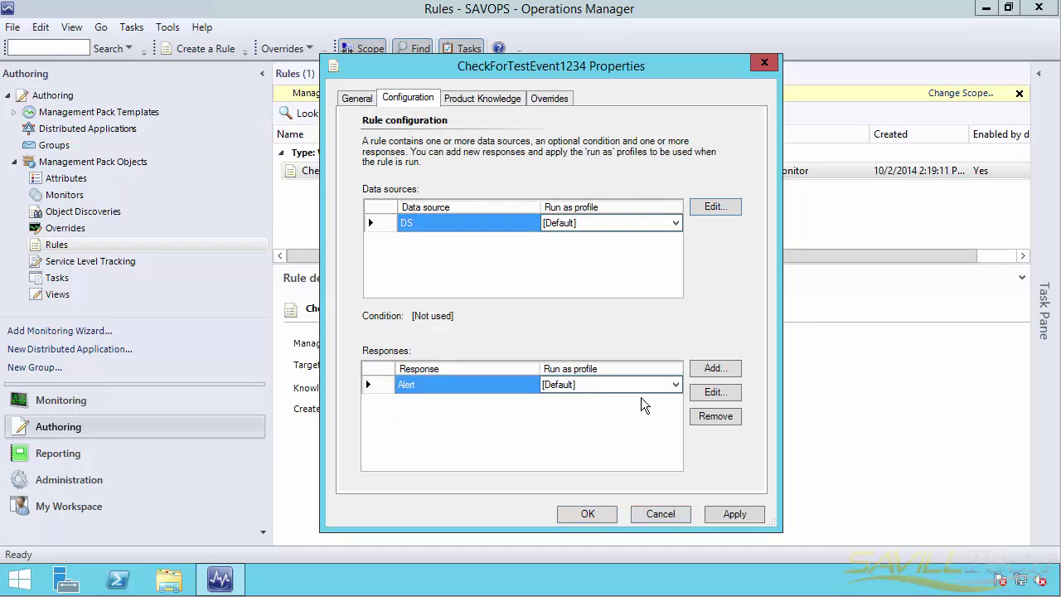
left_click(708, 393)
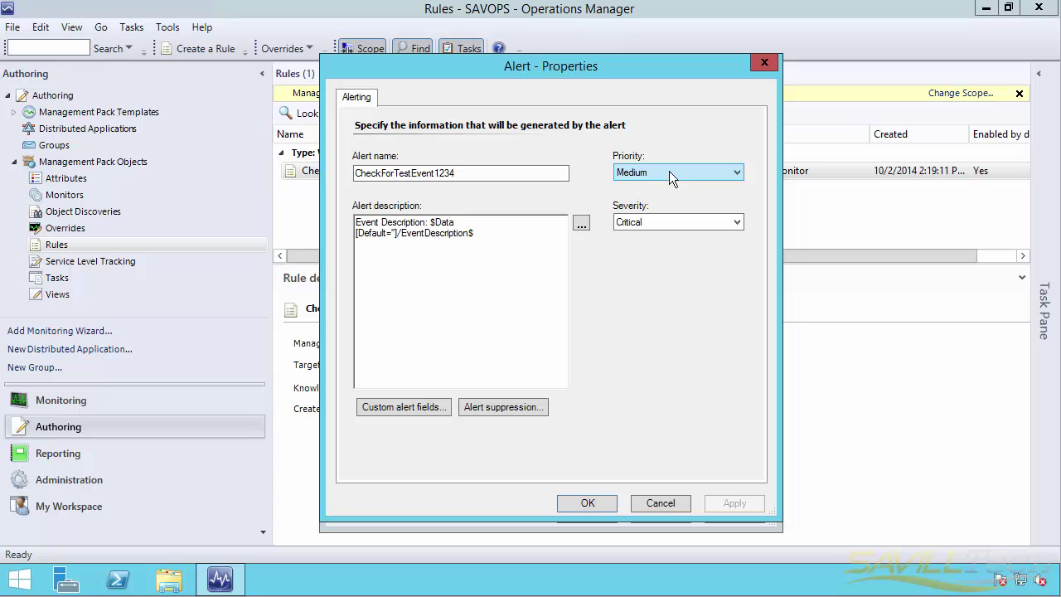
left_click(662, 504)
left_click(660, 514)
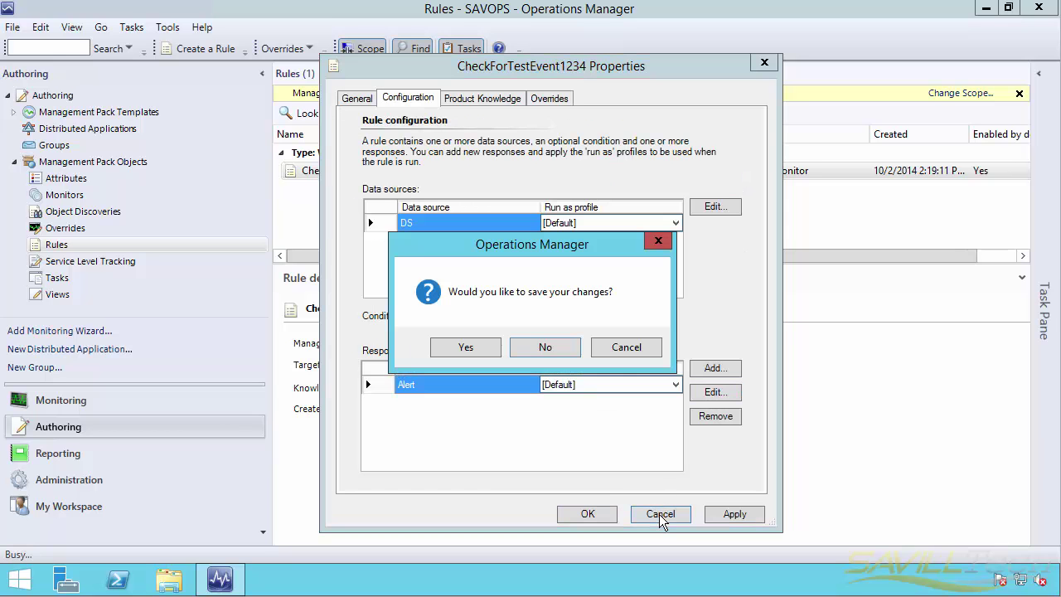
Close the rule properties unchanged and confirm Active Alerts lists no alerts.
left_click(545, 345)
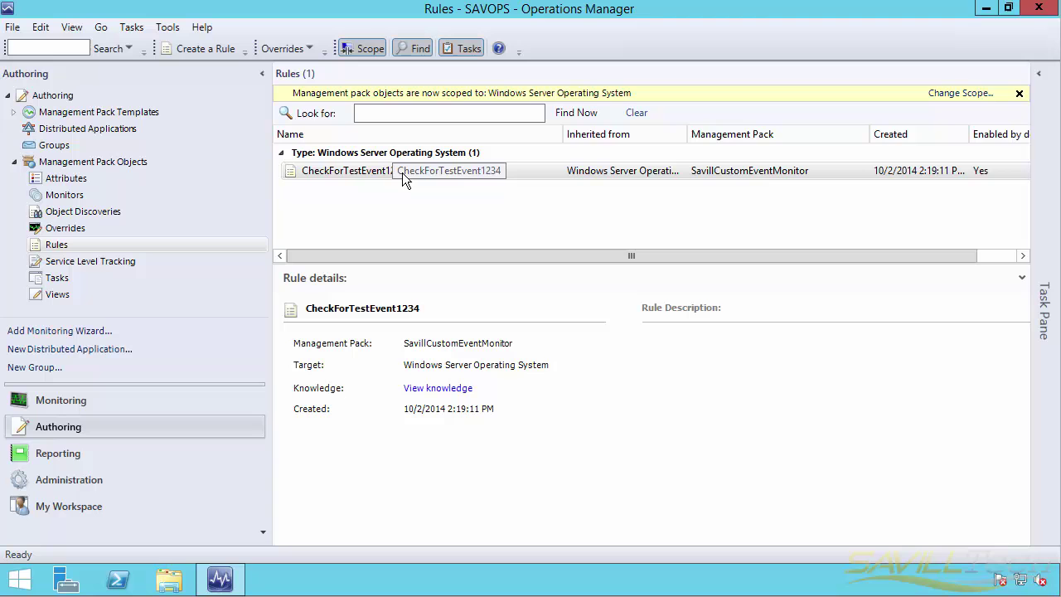
left_click(59, 400)
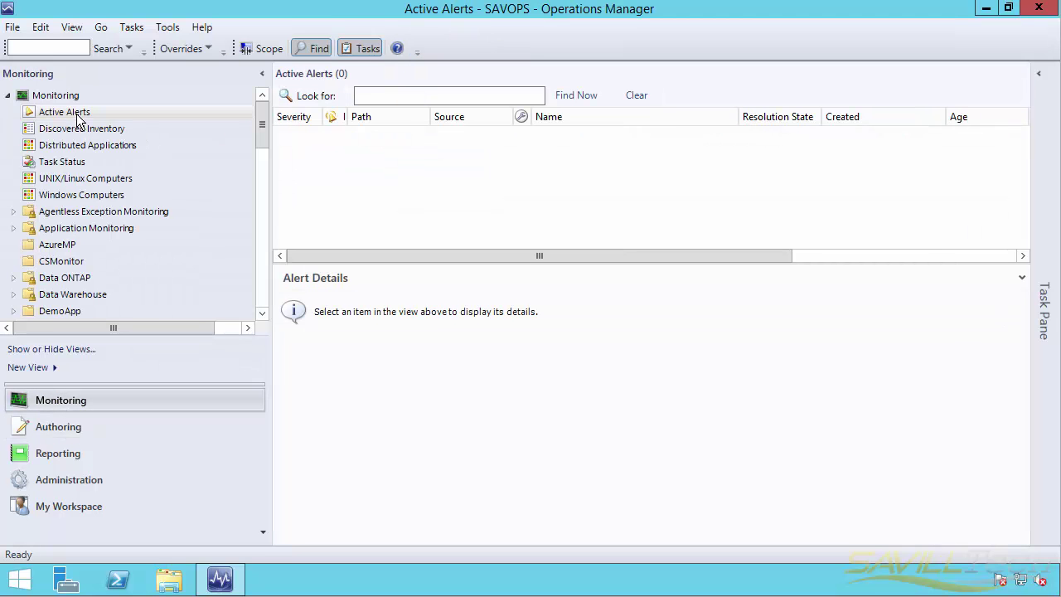
left_click(78, 116)
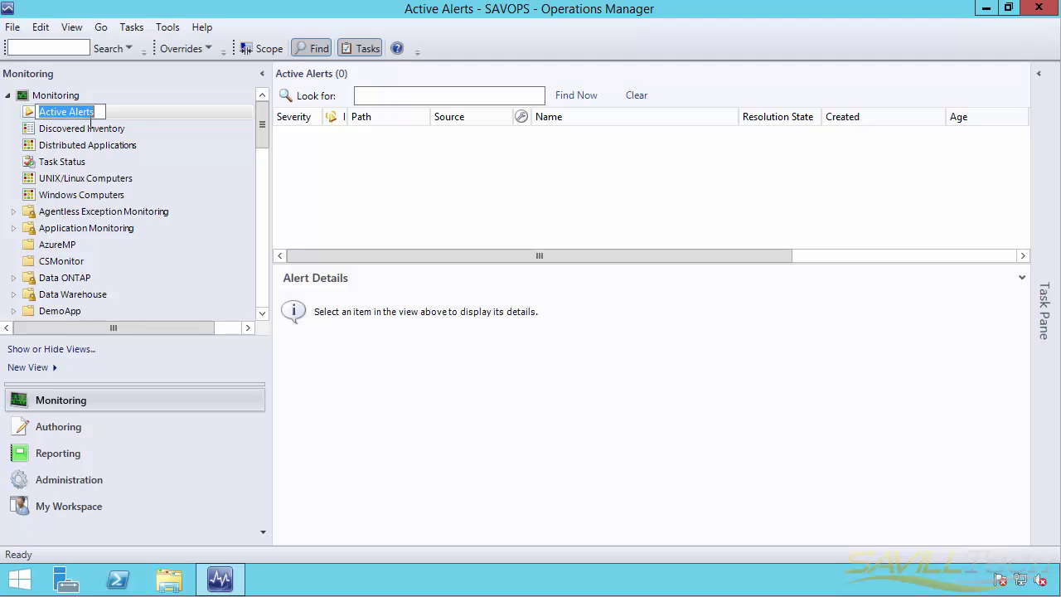
left_click(137, 117)
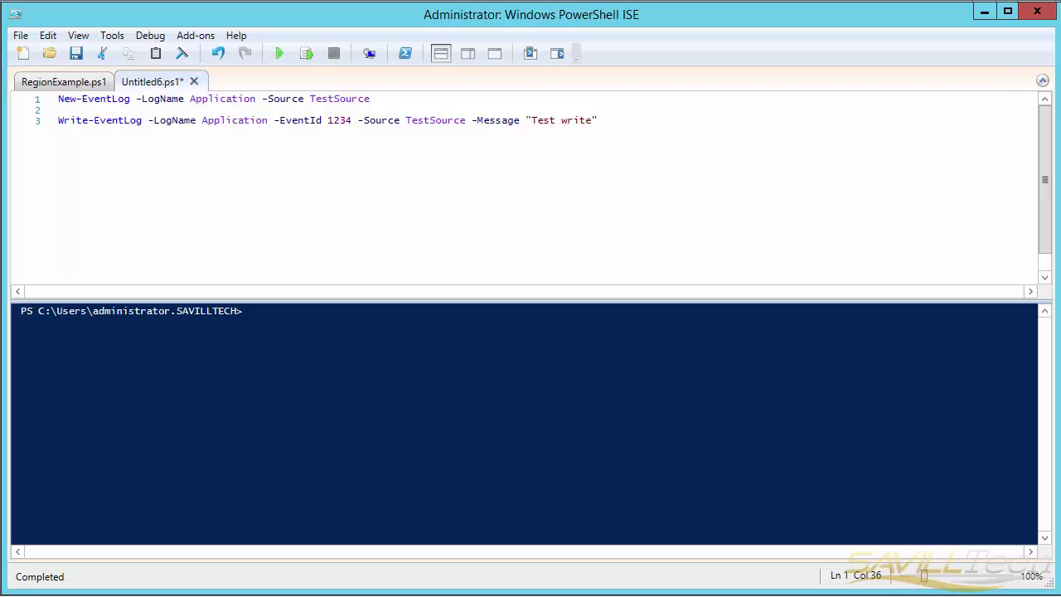
Run the Write-EventLog line to log event 1234 'Test write' from TestSource to Application.
left_click(251, 99)
left_click_drag(373, 99, 62, 106)
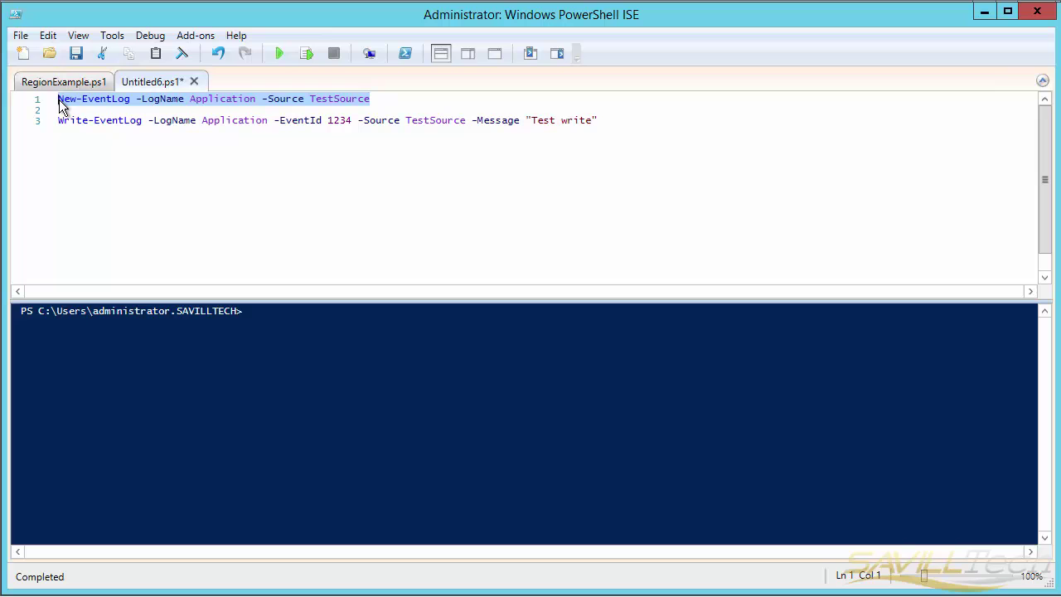
left_click(339, 120)
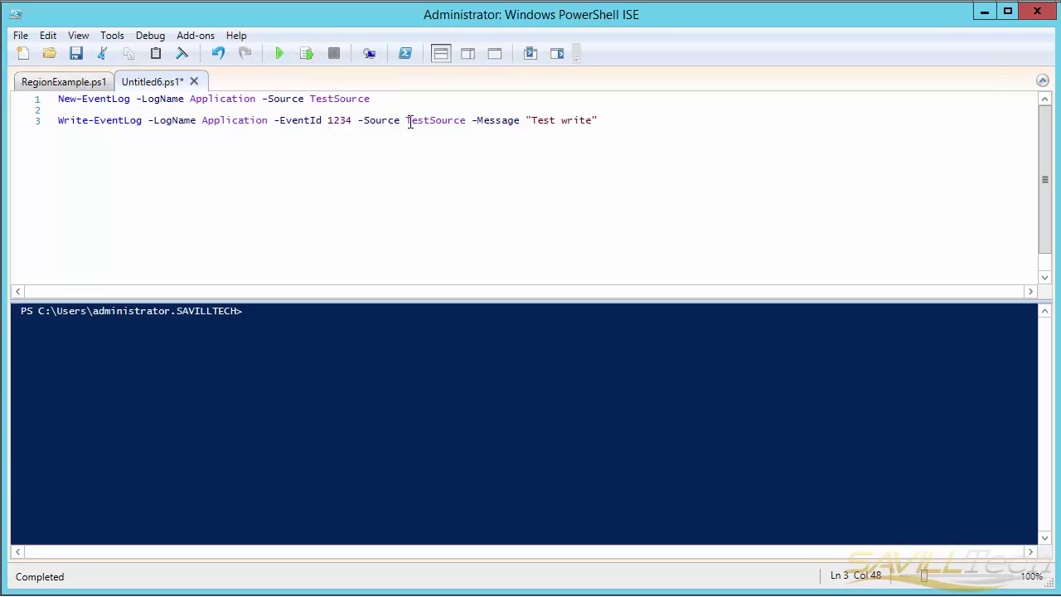
left_click(314, 56)
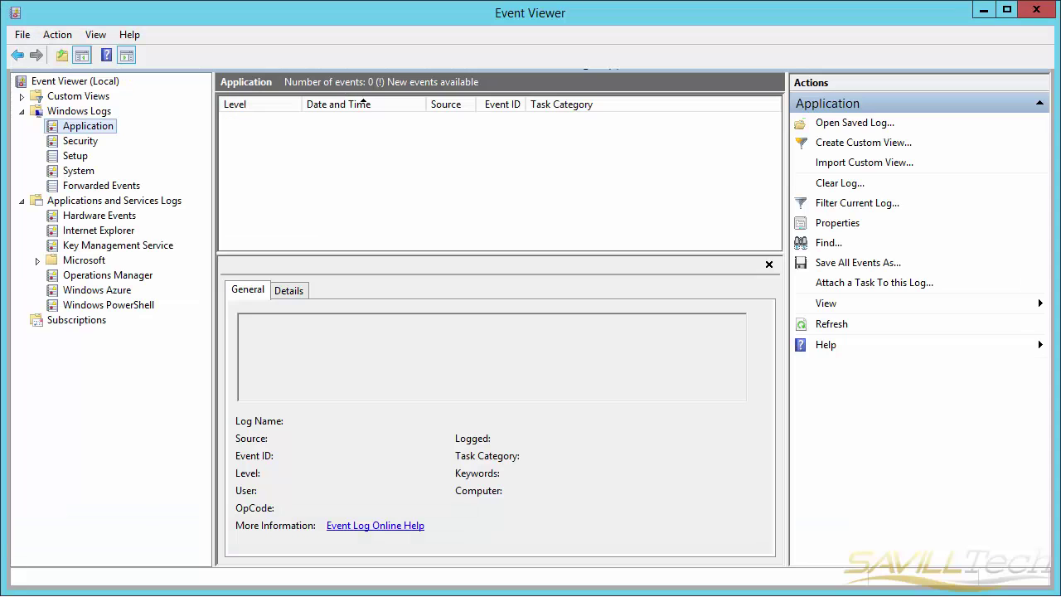
Refresh the Application log, sort by Date and Time, and view TestSource event 1234.
right_click(94, 130)
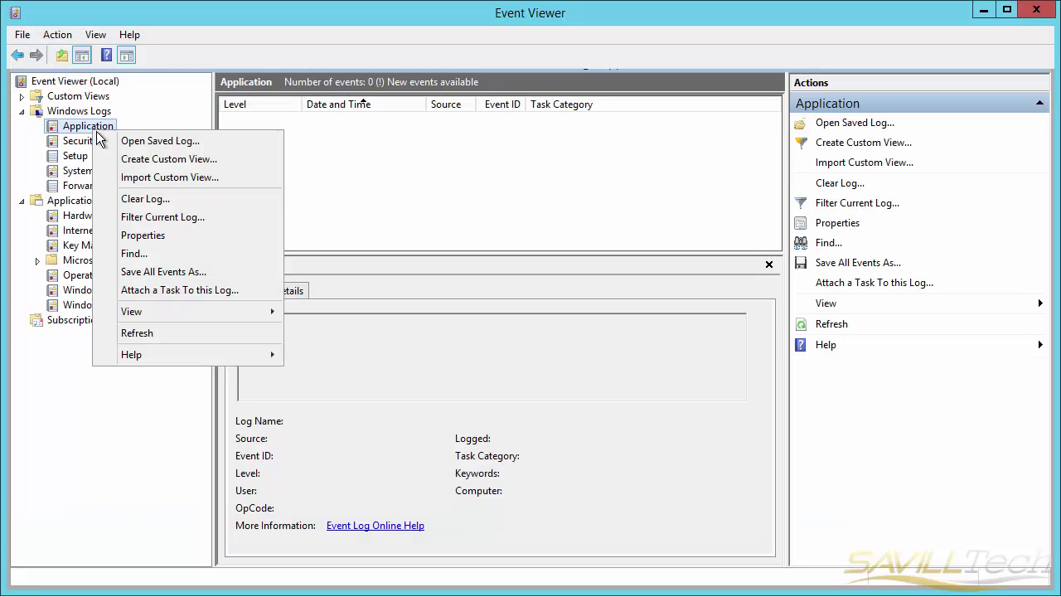
left_click(151, 335)
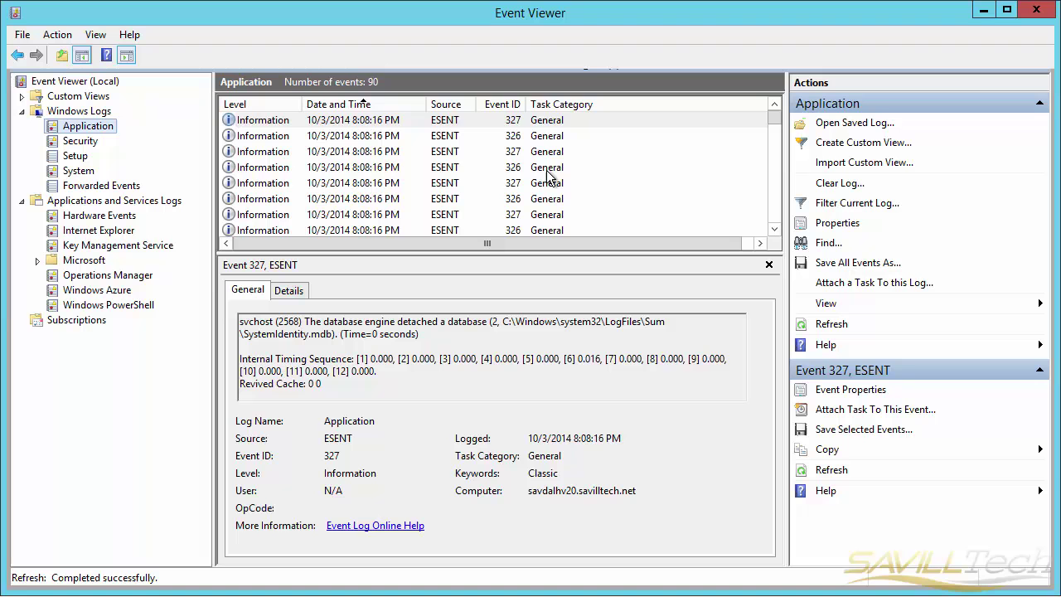
left_click(544, 168)
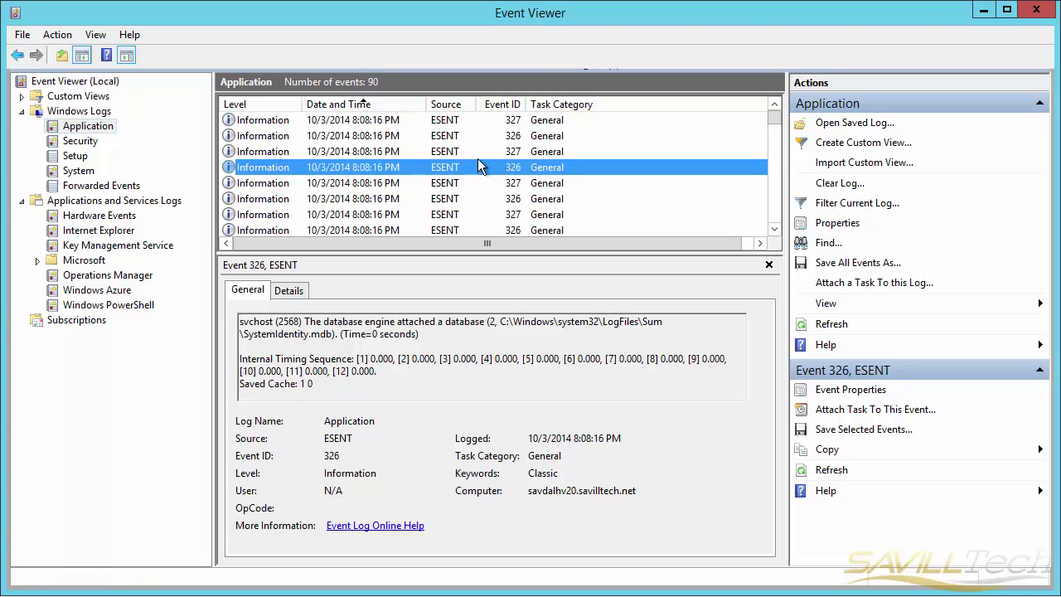
left_click(365, 105)
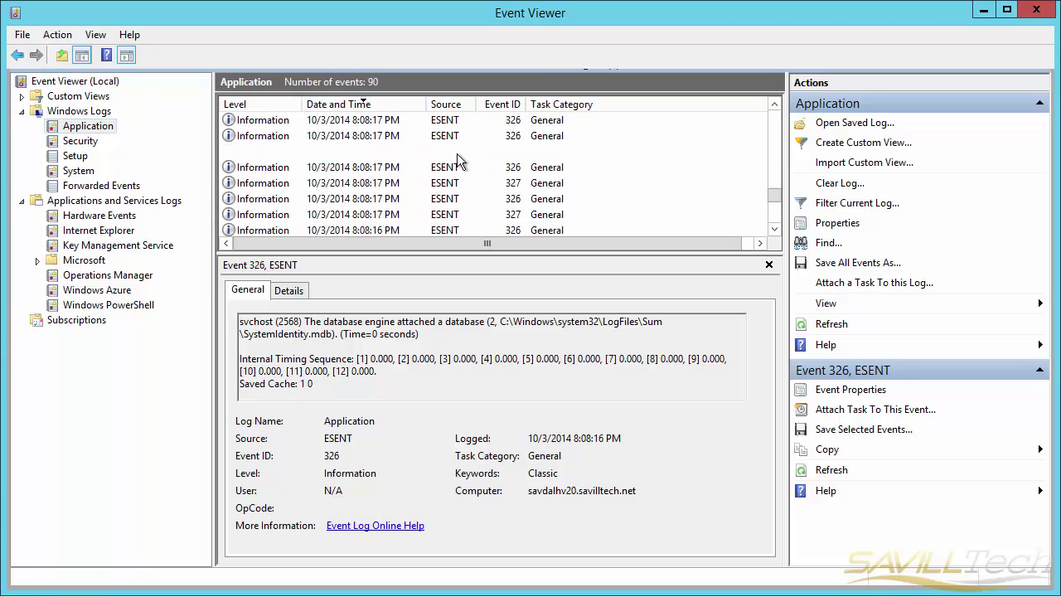
left_click(773, 107)
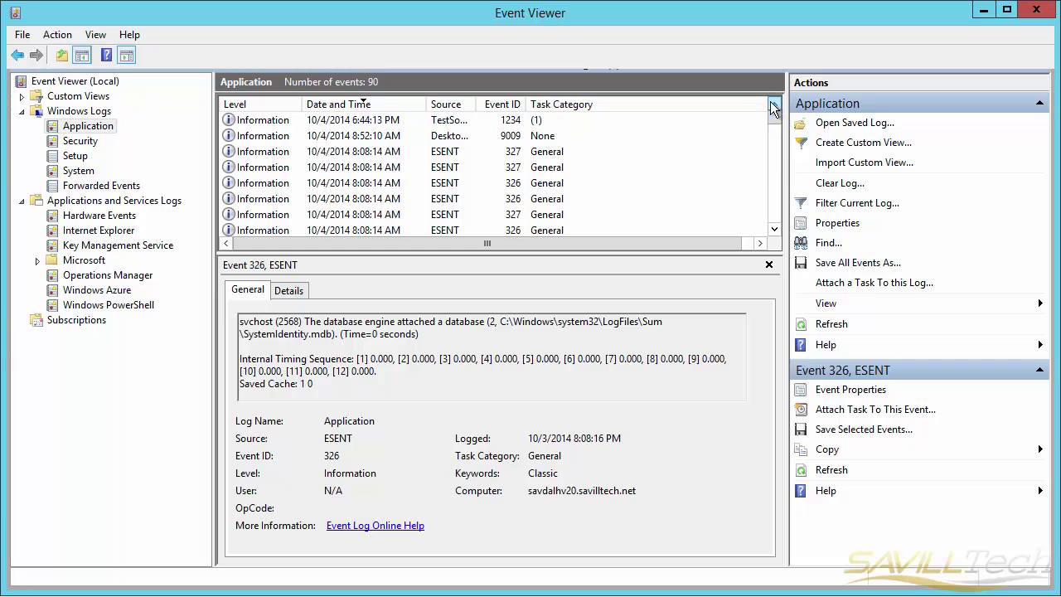
left_click(377, 124)
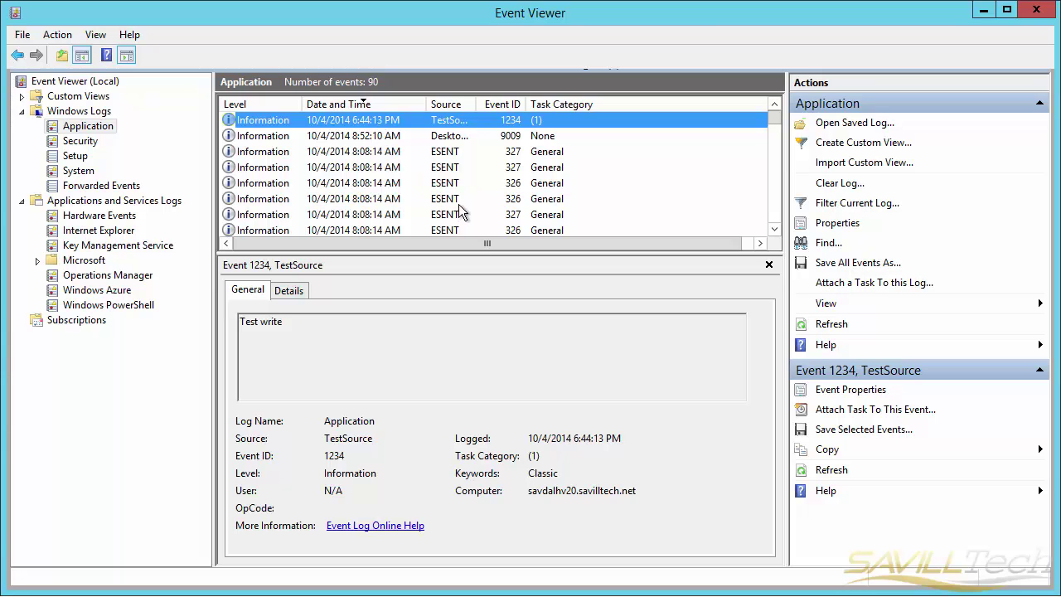
Open the Operations Manager log and narrow the Level and Date and Time columns to show Event ID.
left_click(106, 280)
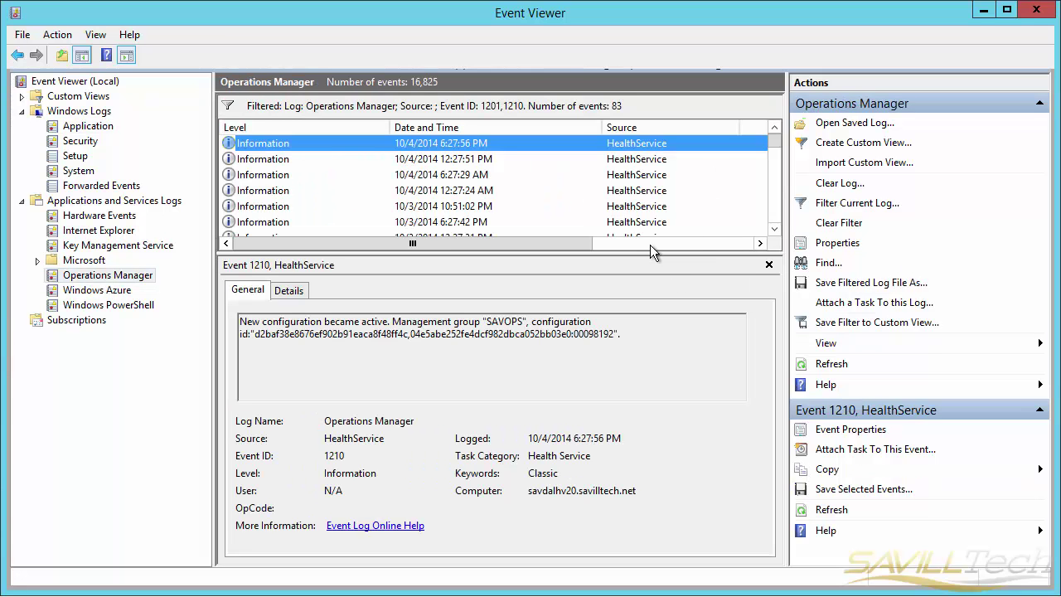
left_click_drag(392, 127, 311, 126)
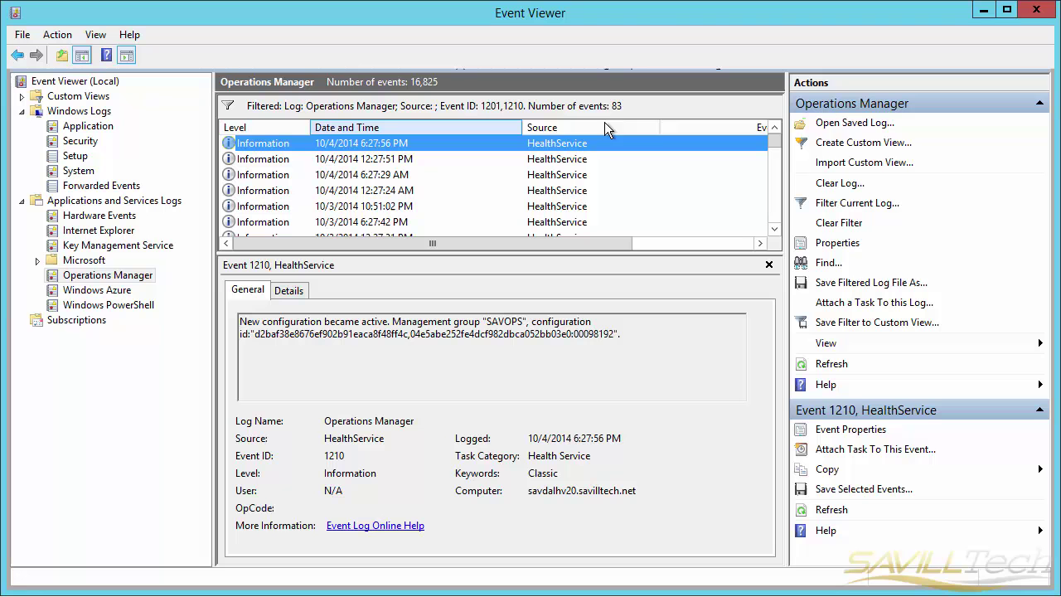
left_click_drag(522, 127, 464, 126)
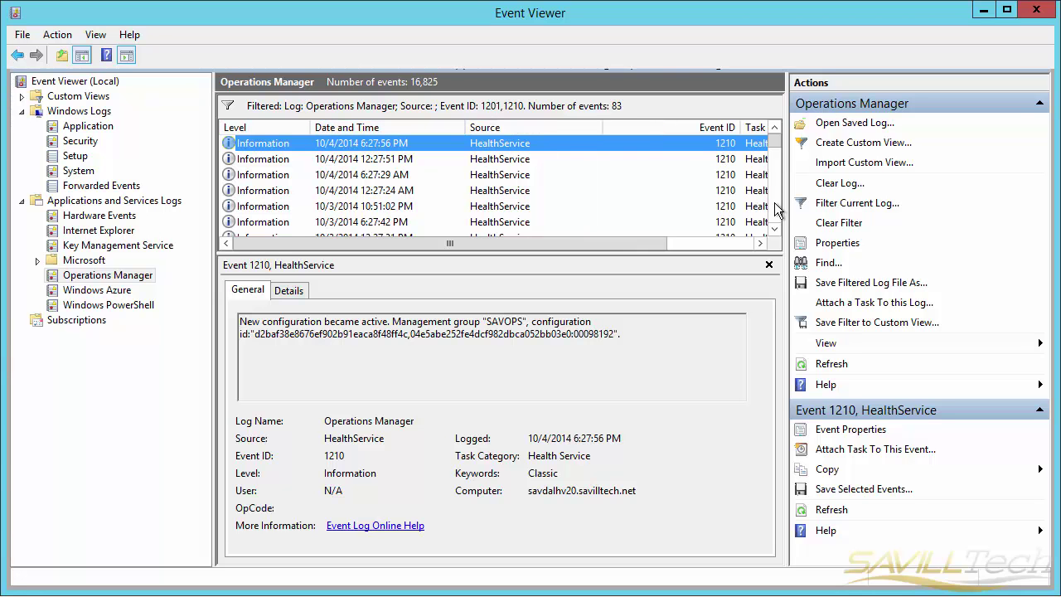
scroll(777, 211, "down", 4)
Review the DemoApp.MP, Notifications.Internal and SavillCustomEventMonitor management pack events, then return to Application.
left_click(721, 159)
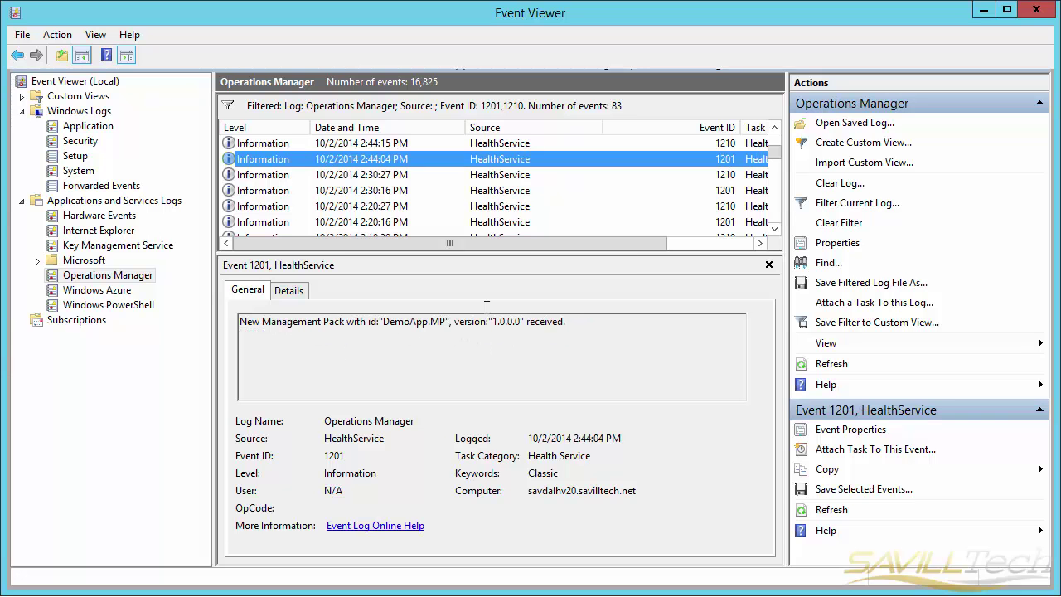
left_click(521, 143)
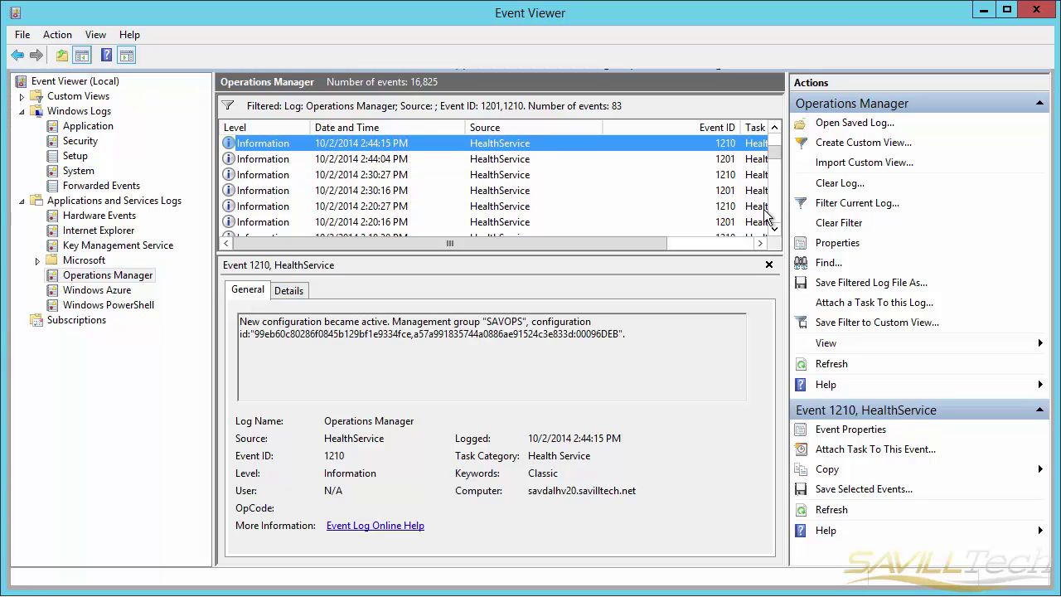
left_click(728, 191)
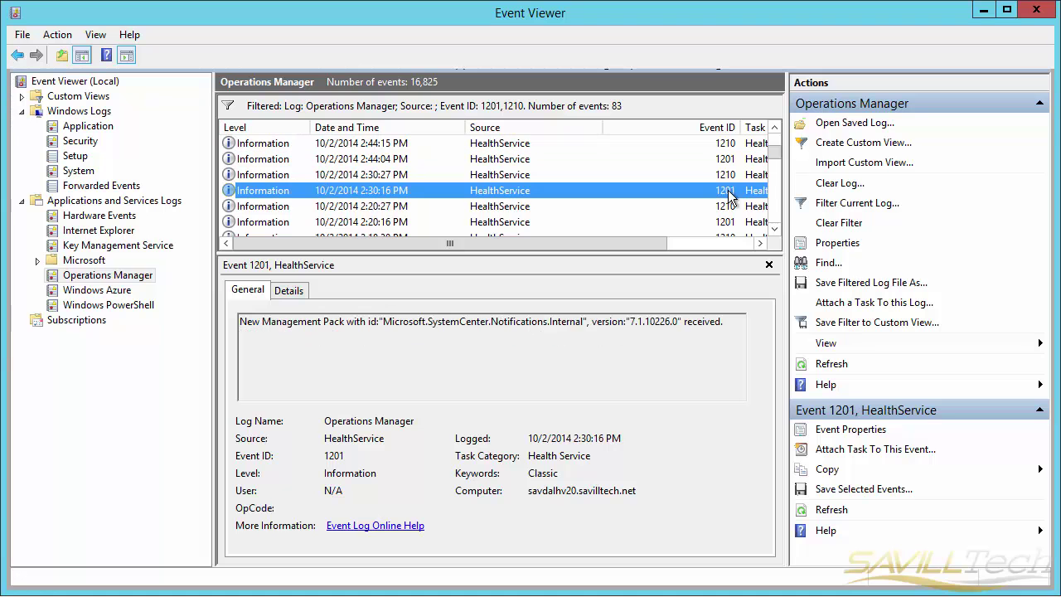
left_click(733, 221)
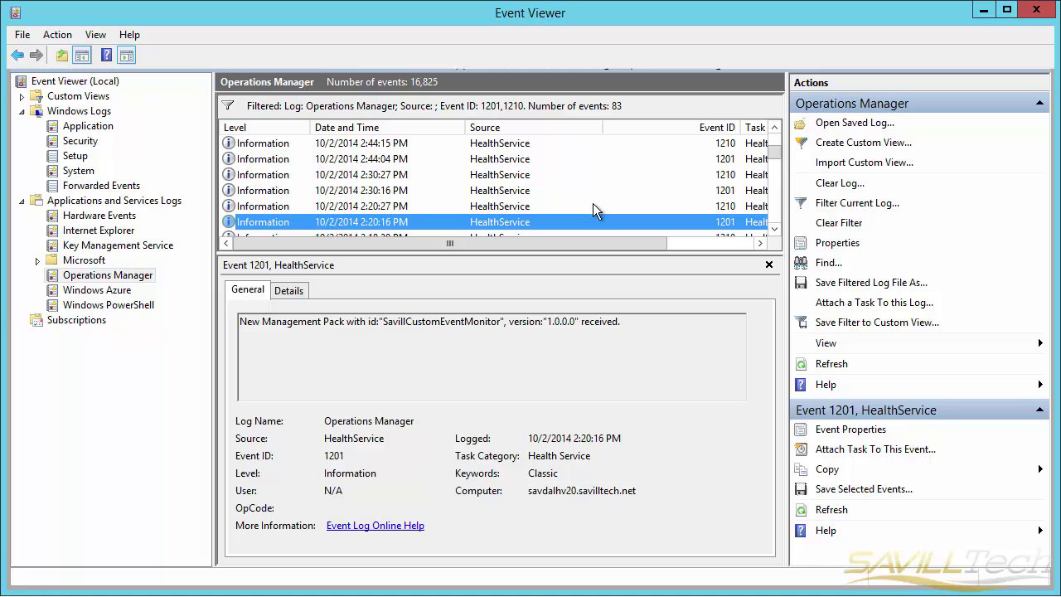
left_click_drag(776, 151, 776, 137)
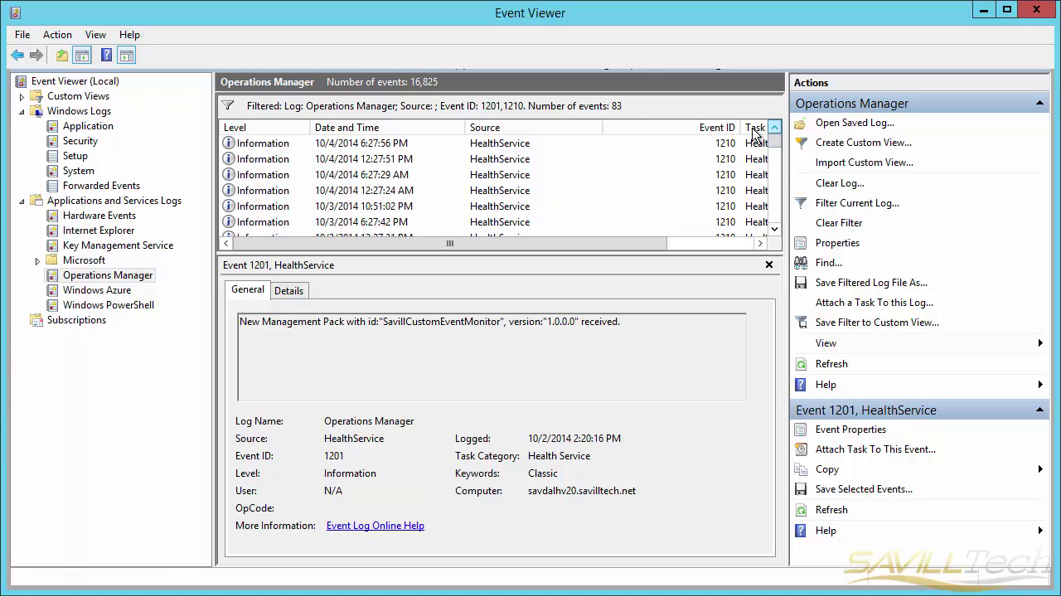
left_click(91, 129)
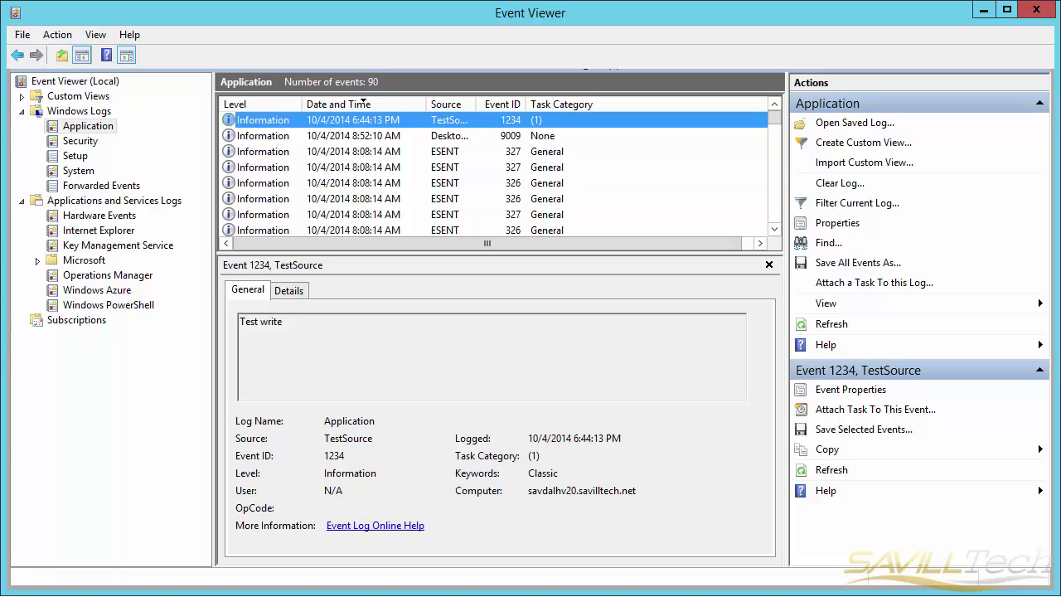
Rerun the Write-EventLog line in PowerShell ISE to log event 1234 a second time.
key("alt+Tab")
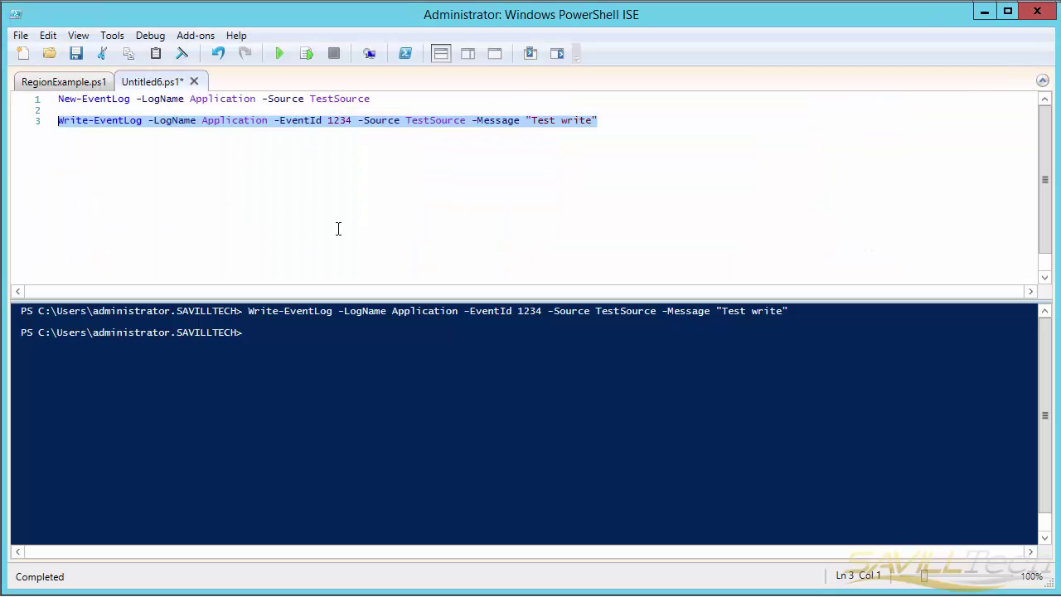
left_click(307, 54)
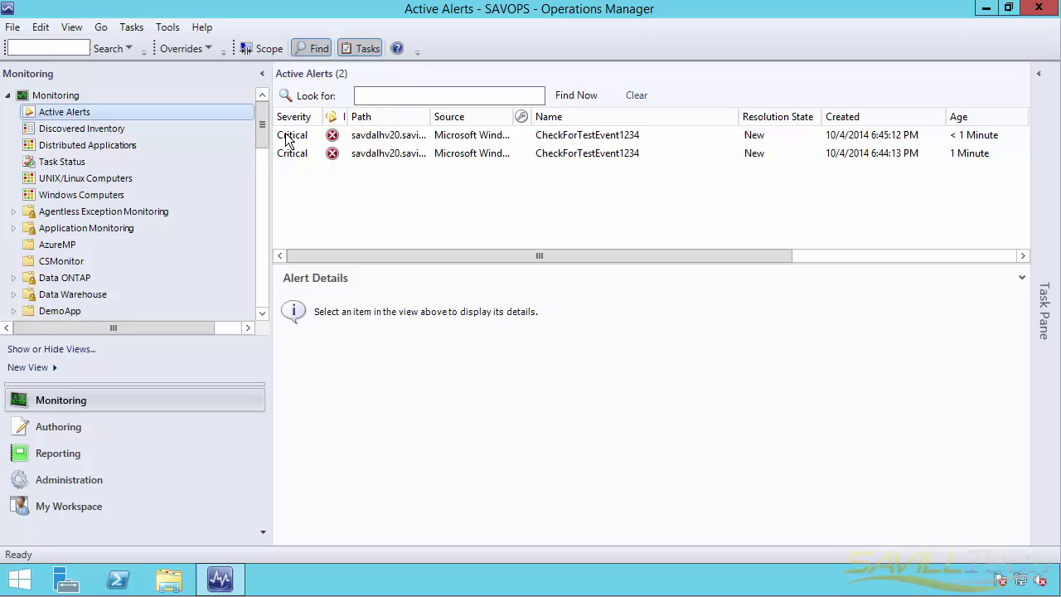
right_click(66, 116)
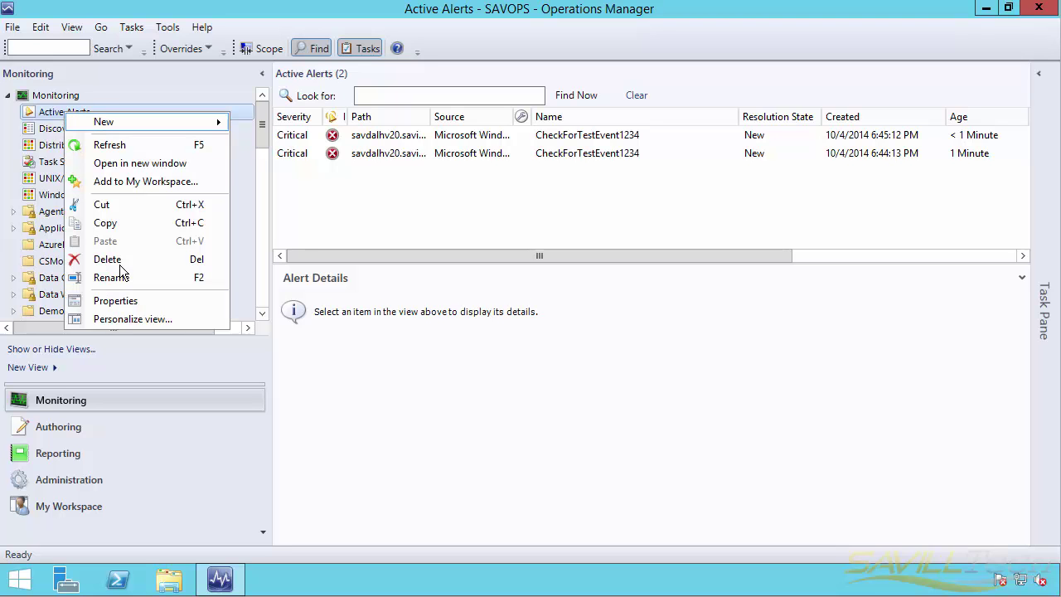
left_click(113, 319)
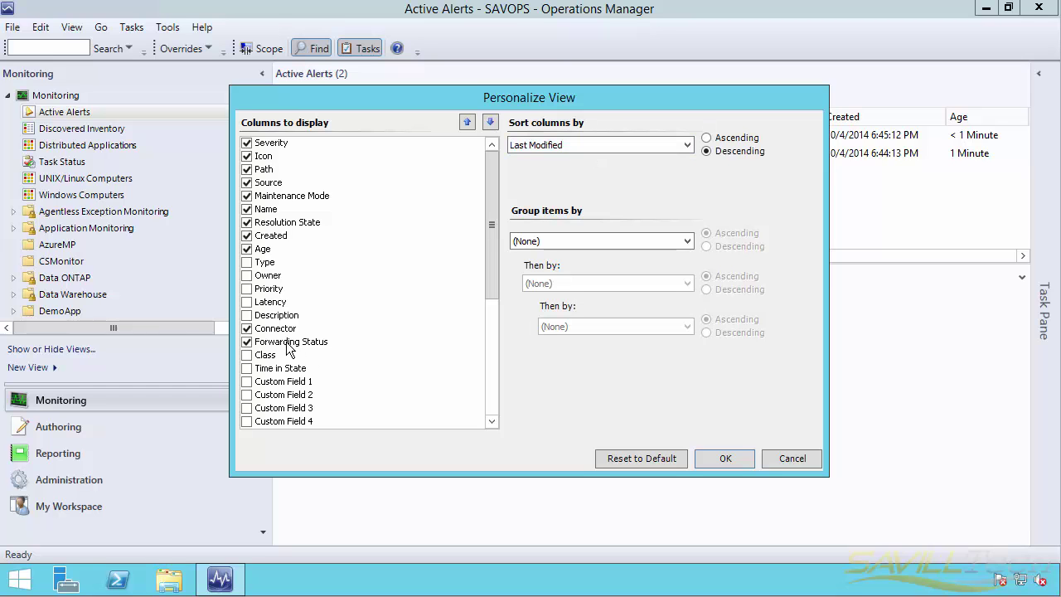
left_click_drag(492, 277, 496, 406)
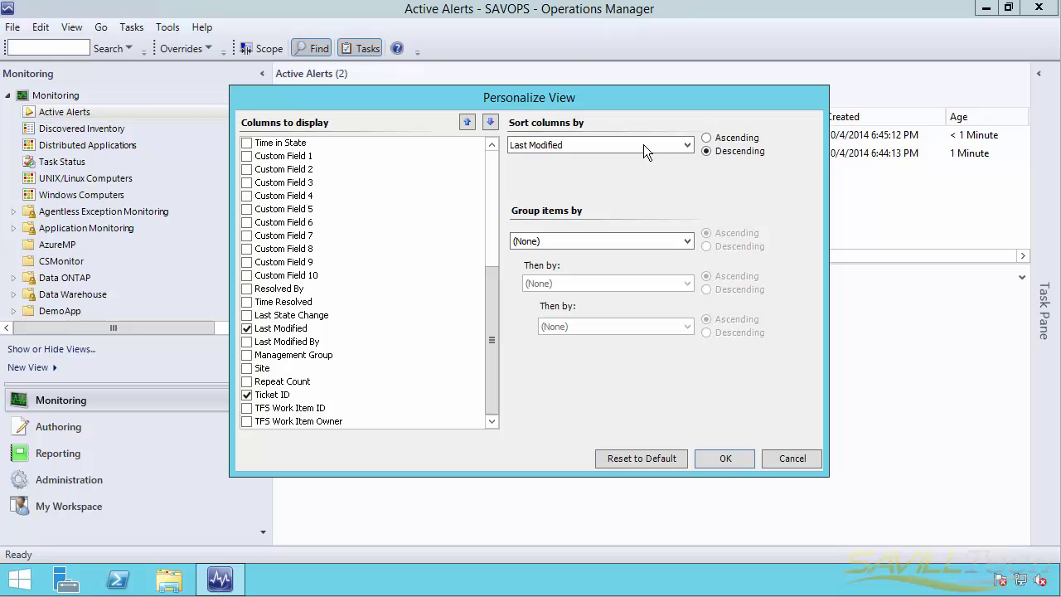
left_click(787, 461)
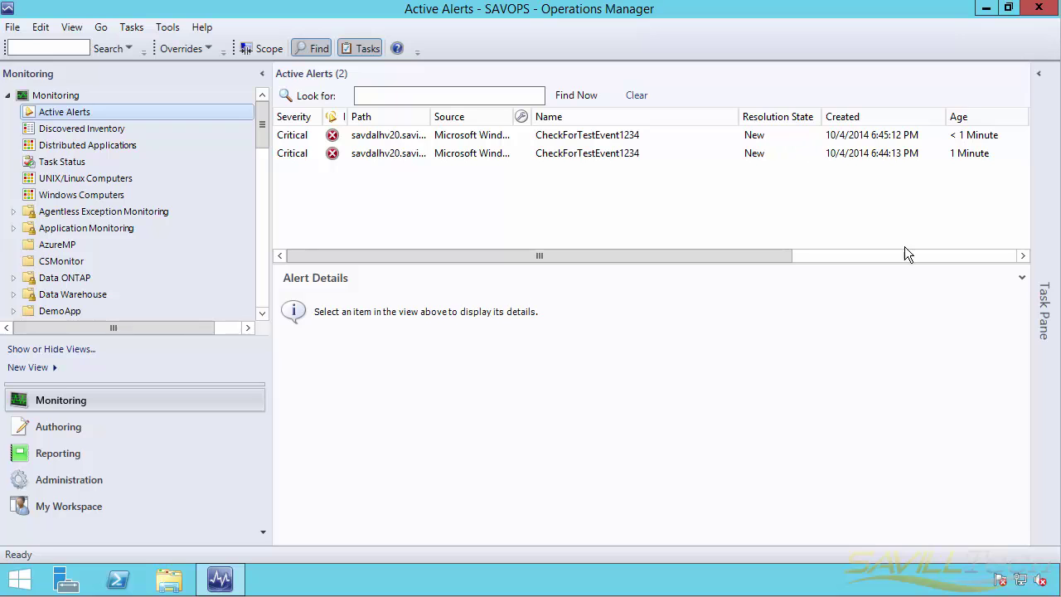
Refresh Active Alerts and show the Connector and Ticket ID columns for both CheckForTestEvent1234 alerts.
left_click(886, 258)
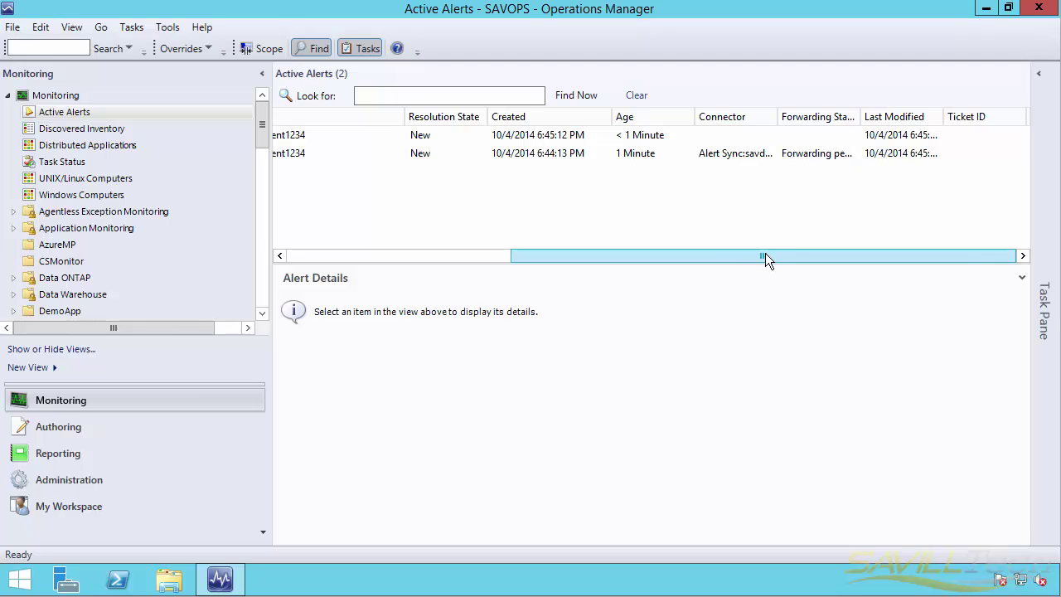
left_click_drag(759, 254, 237, 180)
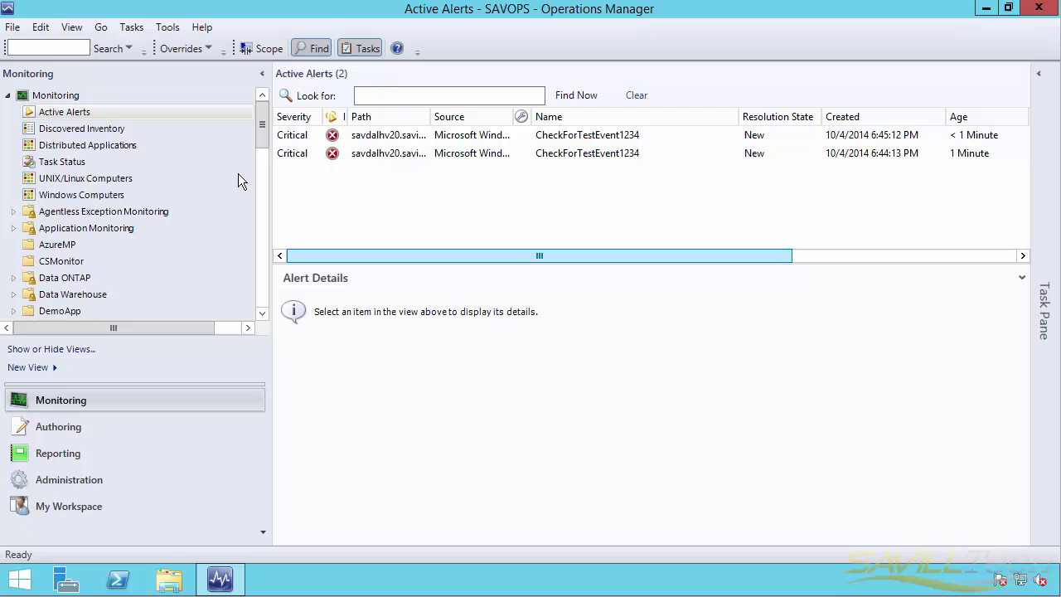
right_click(83, 115)
left_click(123, 141)
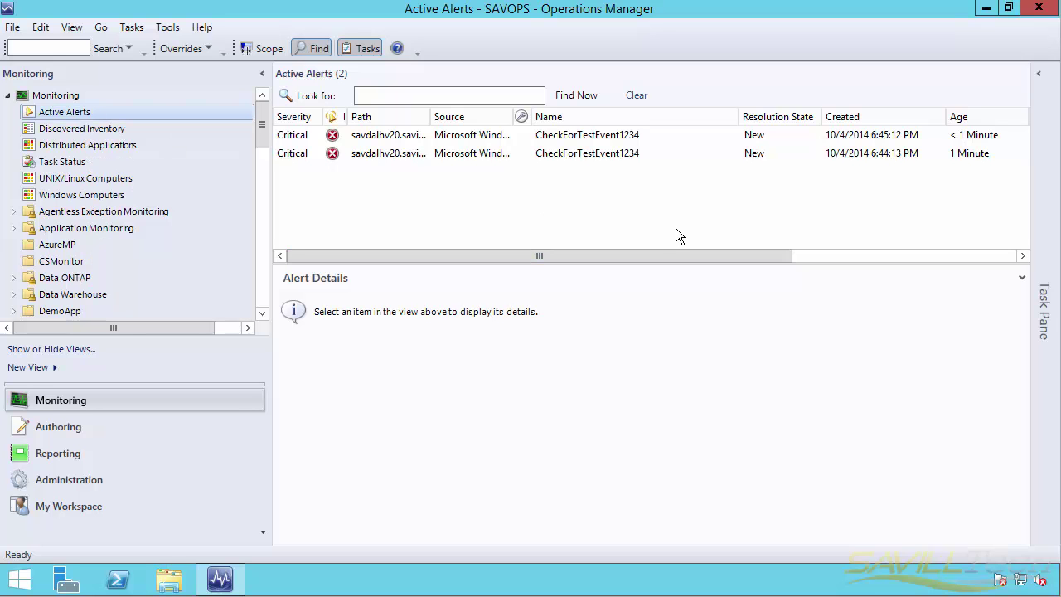
left_click(859, 257)
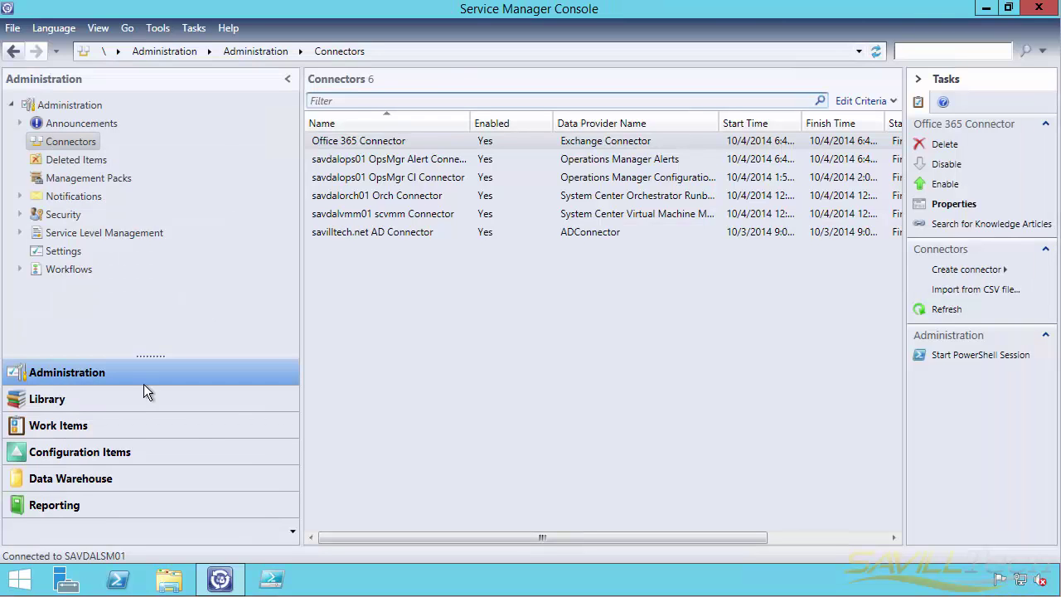
Select incident IR538 under All Open Operations Manager Incidents and refresh the list.
left_click(81, 426)
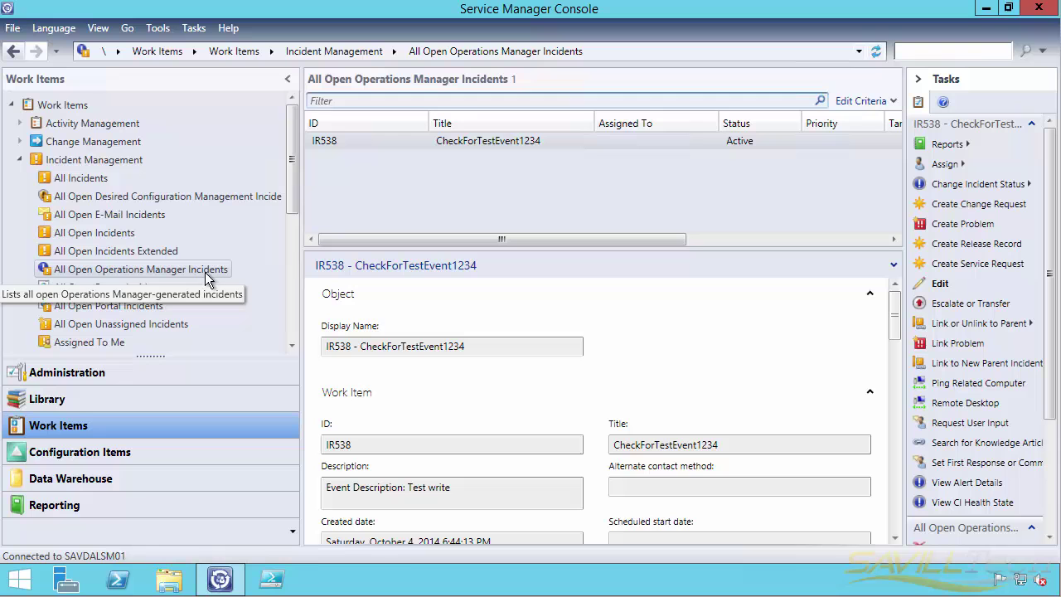
left_click(389, 143)
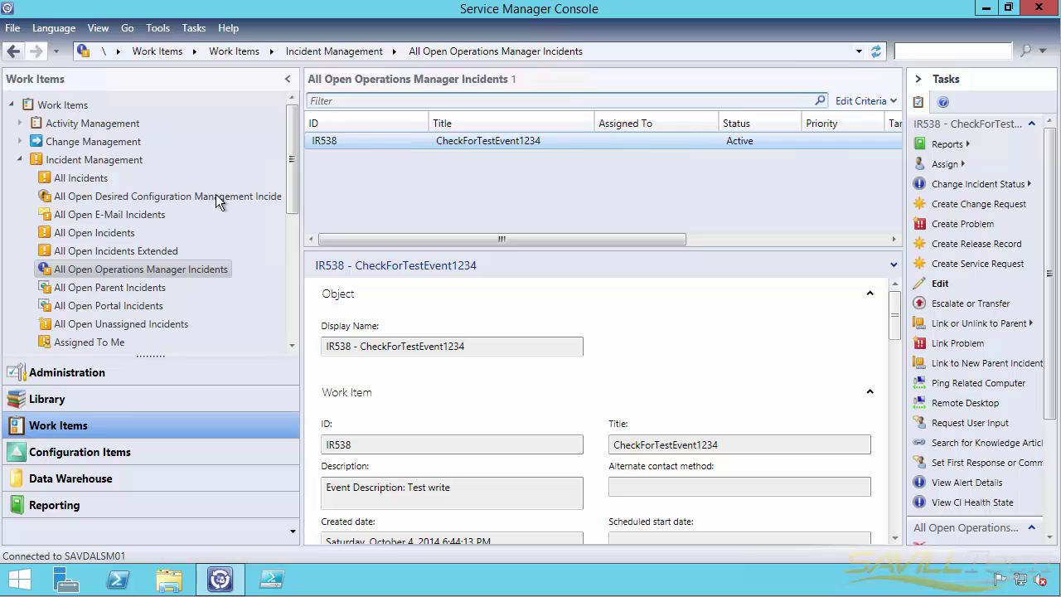
scroll(1052, 406, "down", 4)
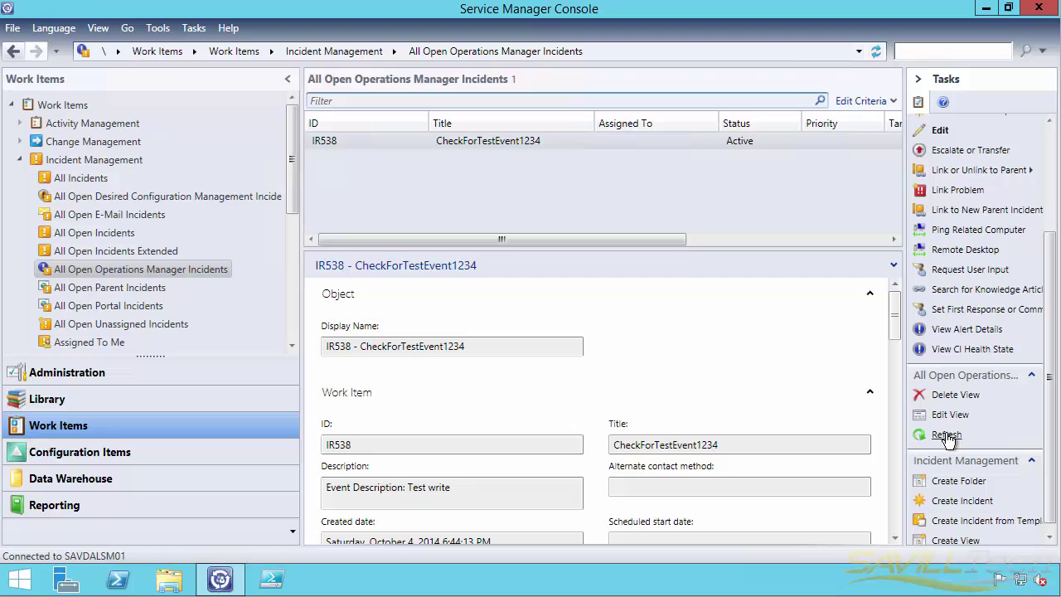
left_click(945, 435)
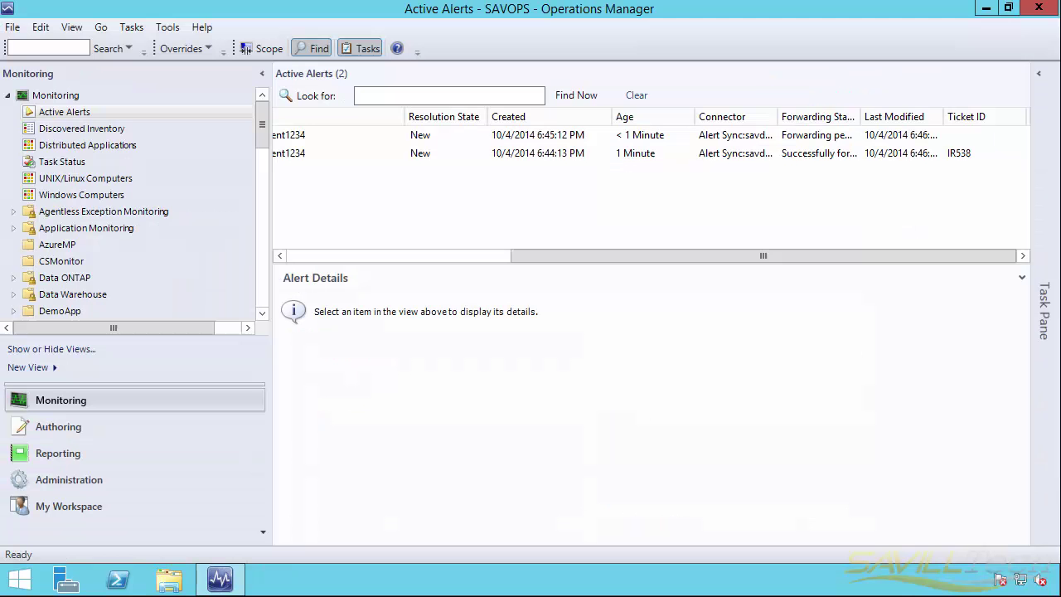
right_click(75, 114)
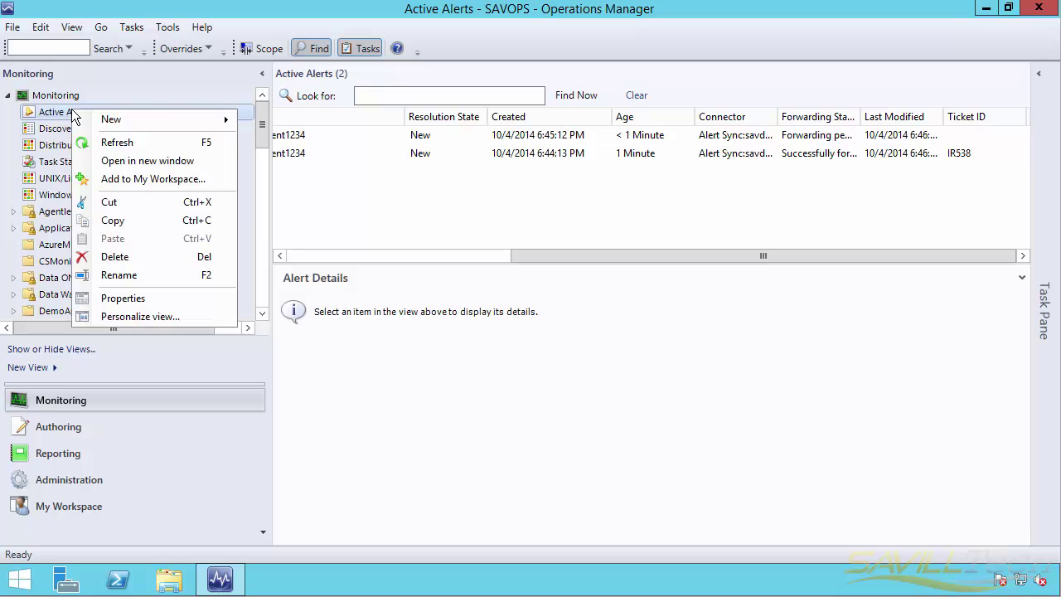
left_click(120, 143)
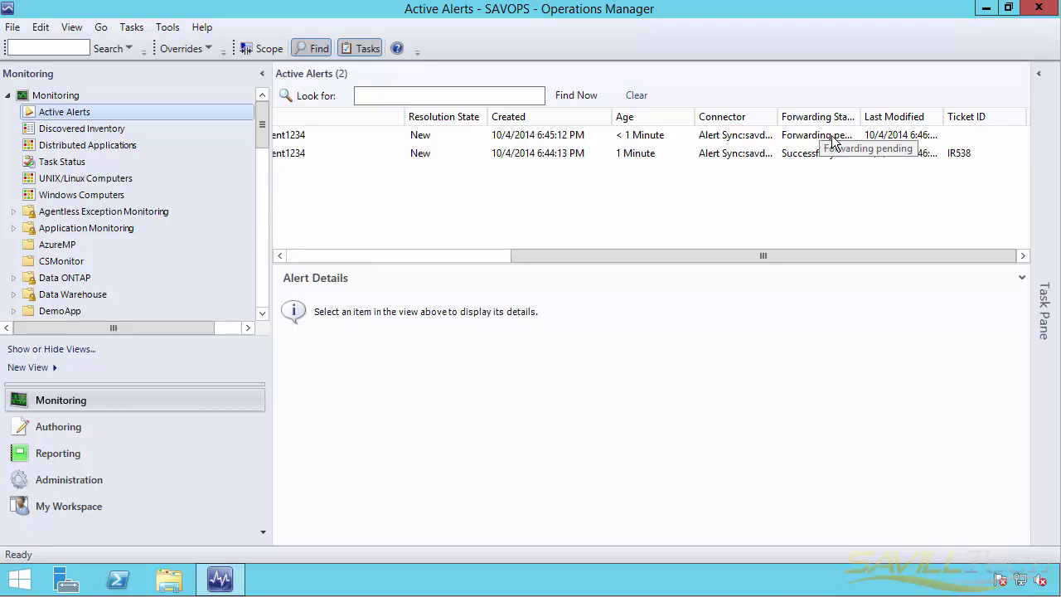
right_click(81, 112)
left_click(119, 145)
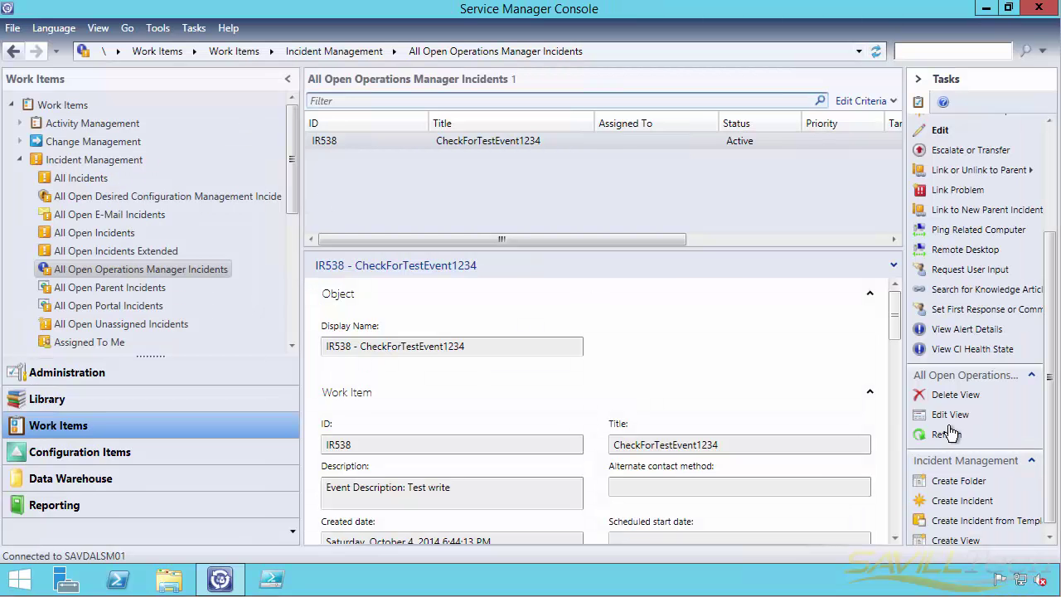
Refresh the incident list and select both CheckForTestEvent1234 incidents, IR539 and IR538.
left_click(946, 434)
left_click(546, 138)
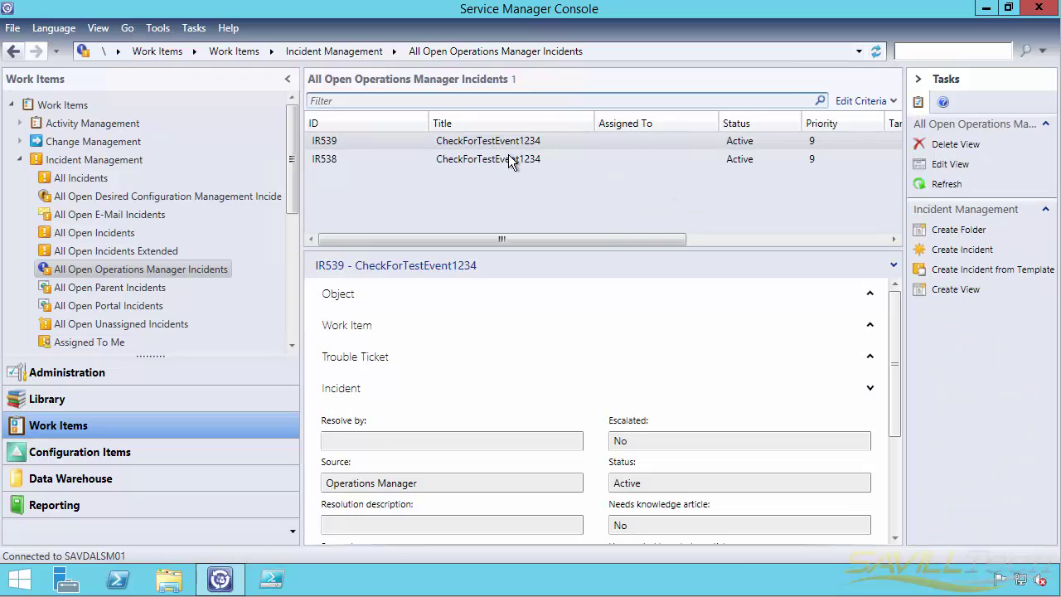
left_click(508, 157)
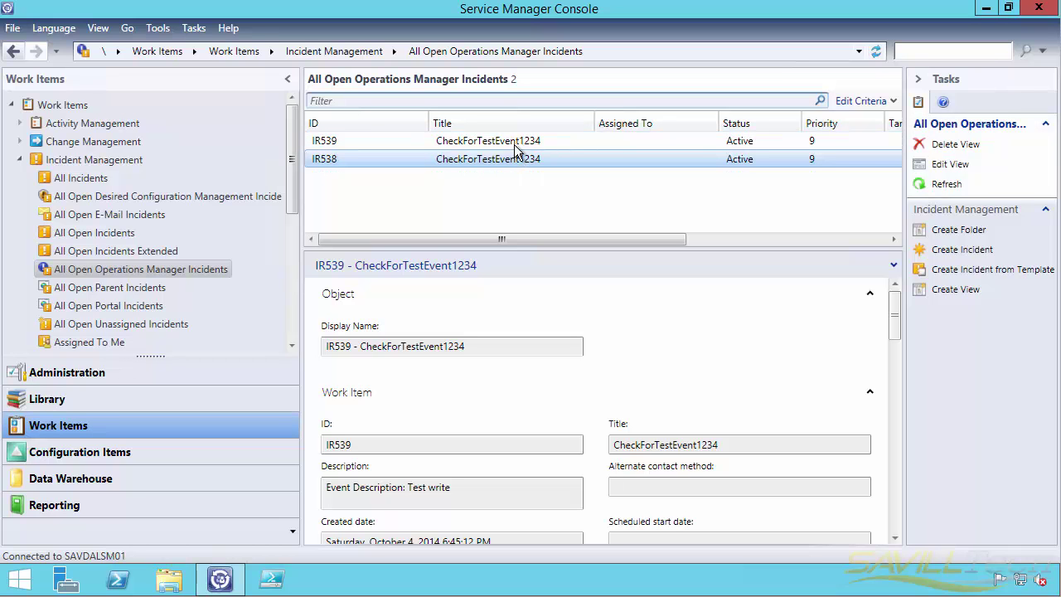
left_click(515, 144)
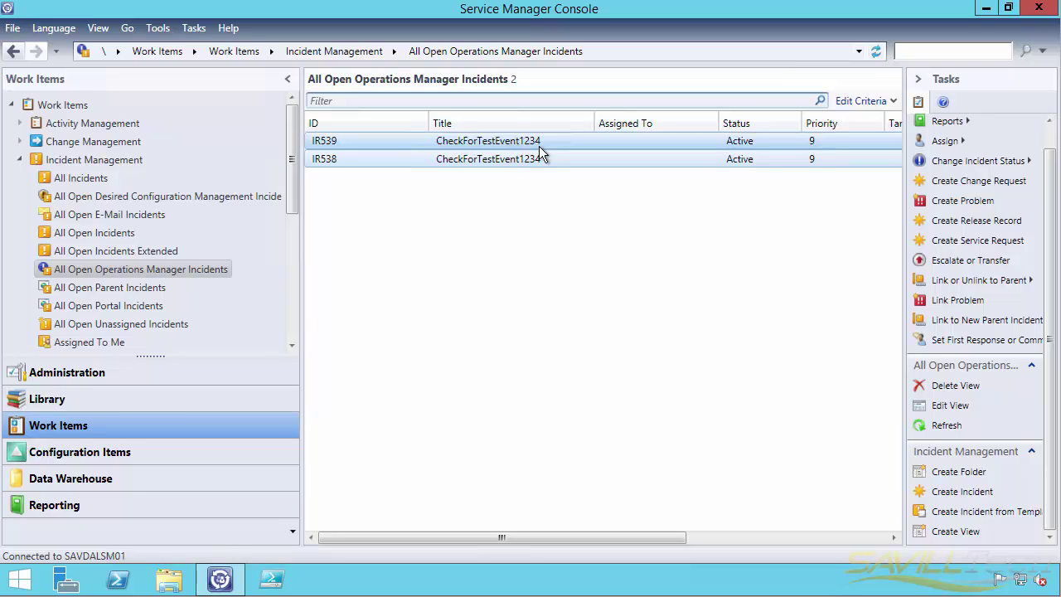
Create a problem from the selected incidents, titled 'Event 1234 Problem'.
left_click(960, 202)
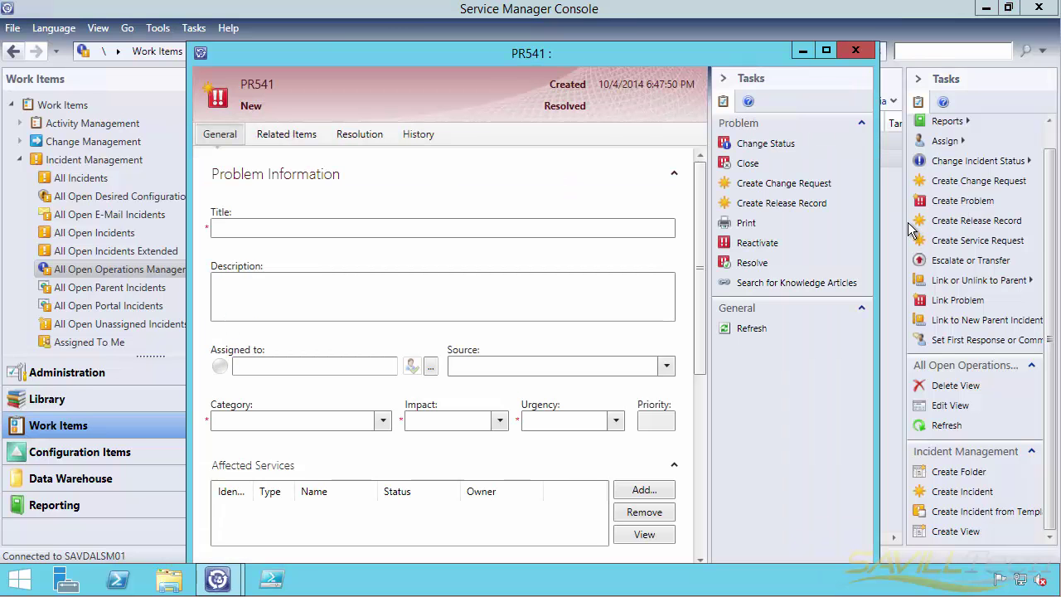
left_click(265, 229)
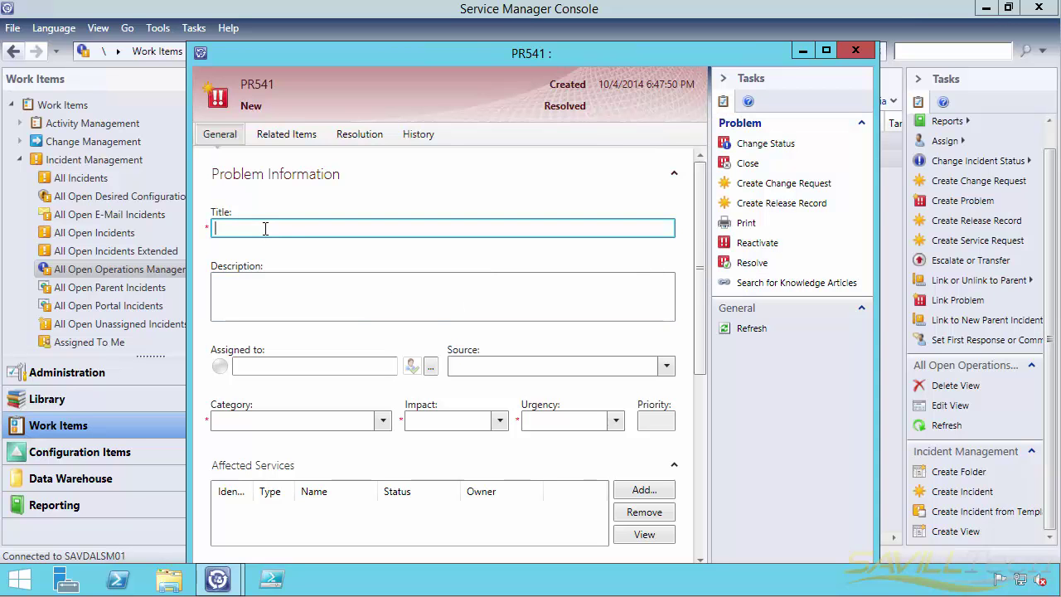
type("Event 1234")
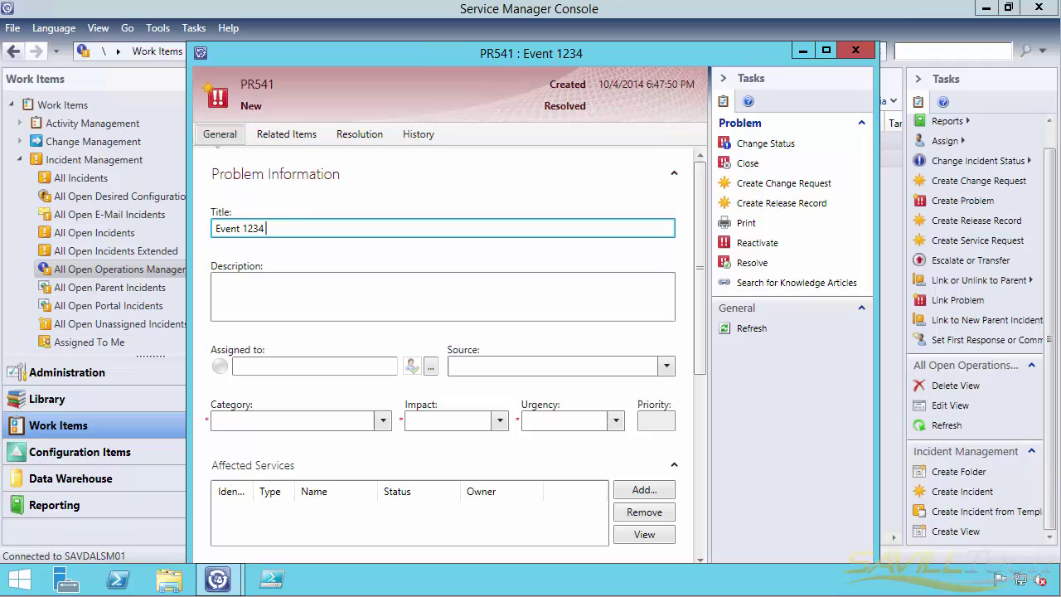
type(" Problem")
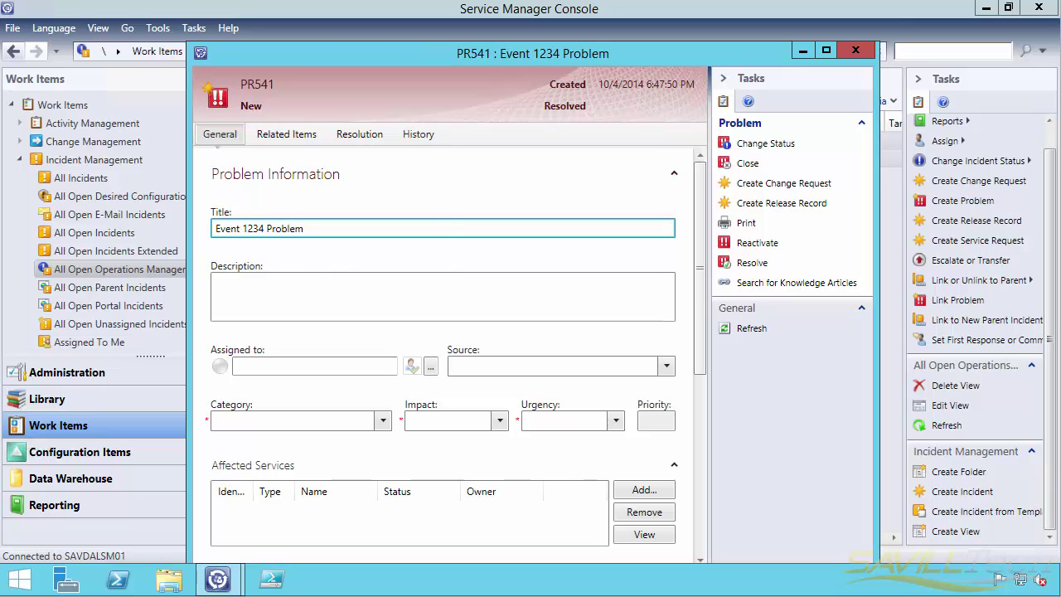
Set the problem's category to Server, impact to Medium and urgency to Medium.
left_click(380, 427)
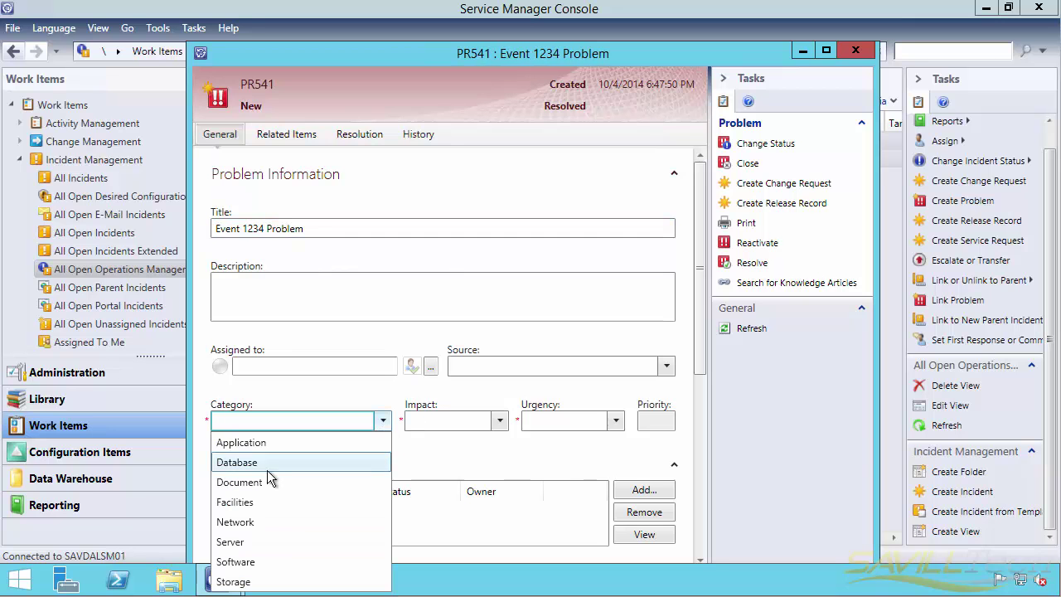
left_click(251, 536)
left_click(489, 422)
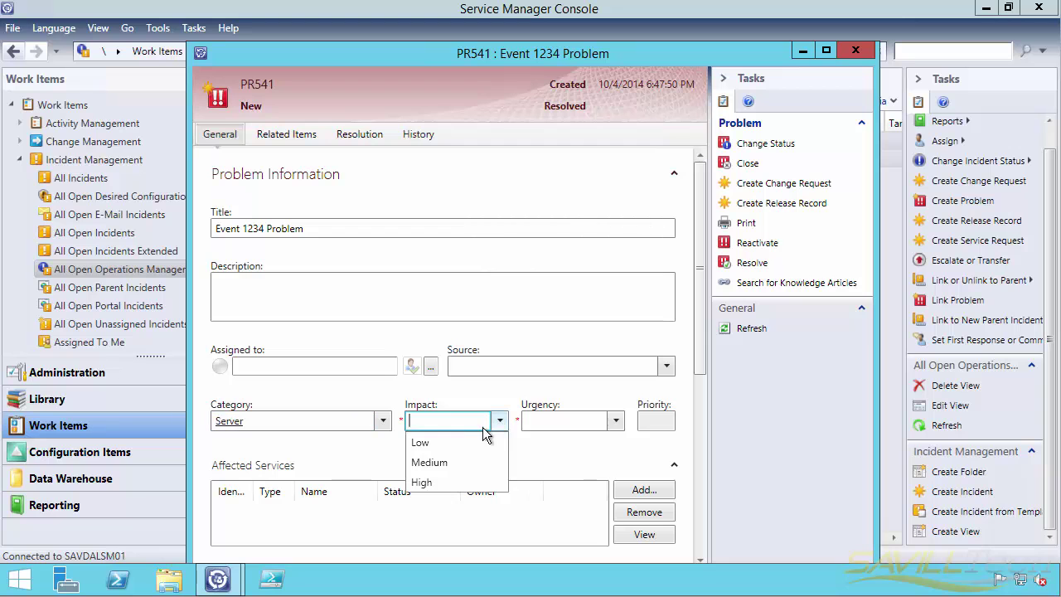
left_click(427, 462)
left_click(615, 420)
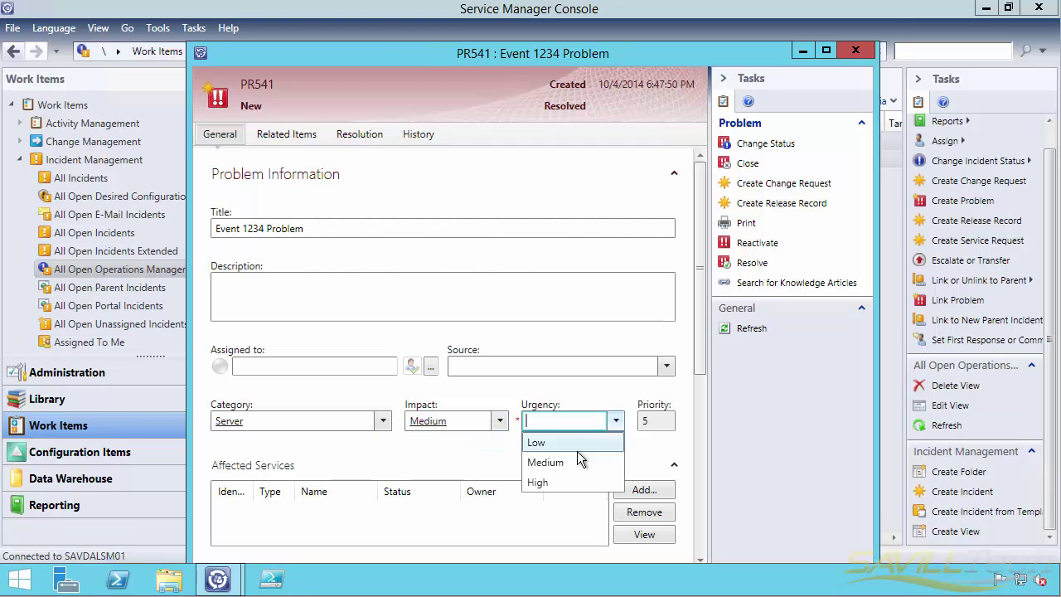
left_click(554, 463)
left_click_drag(698, 369, 705, 479)
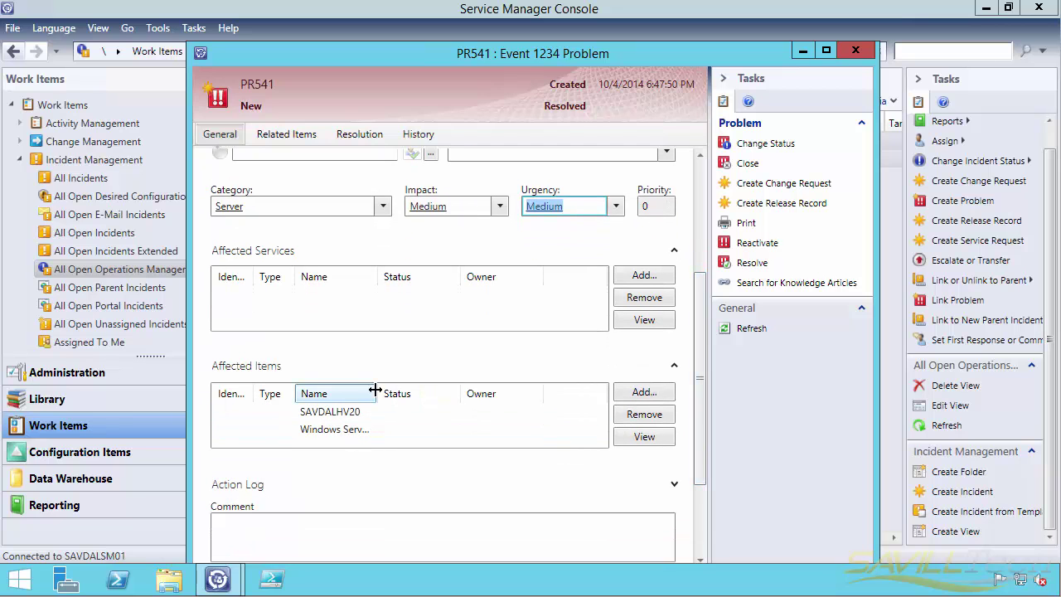
left_click_drag(376, 393, 496, 382)
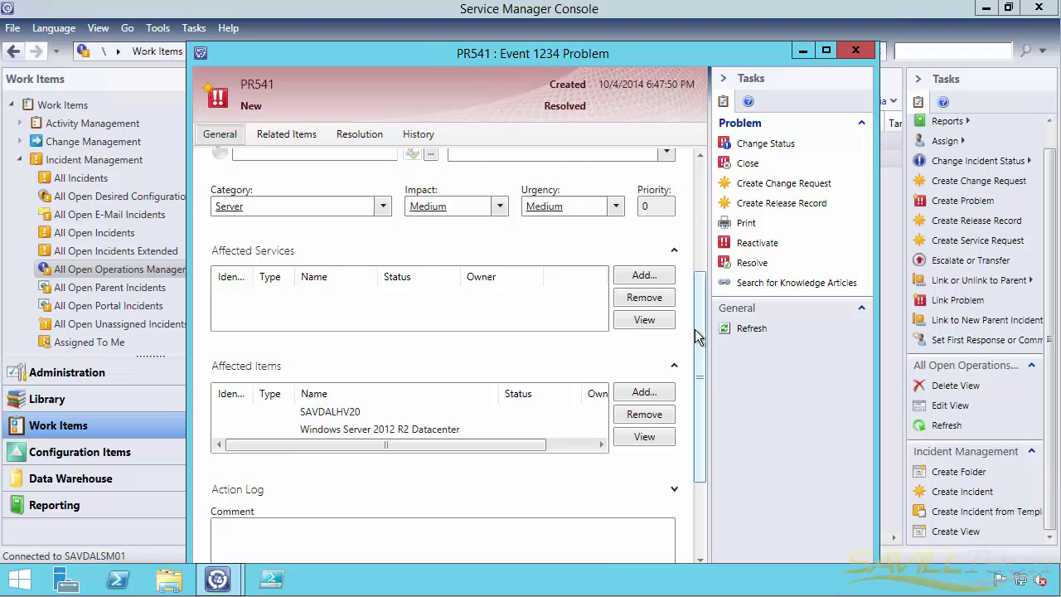
scroll(696, 335, "up", 5)
Check that incidents IR539 and IR538 are listed as related items, then save and close PR541.
left_click(281, 139)
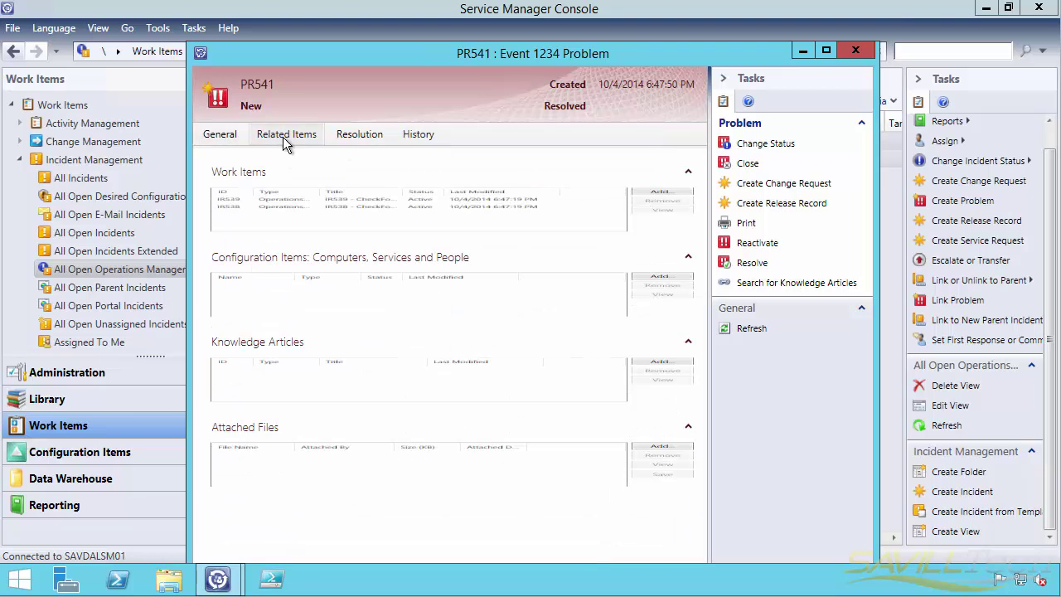
left_click(335, 219)
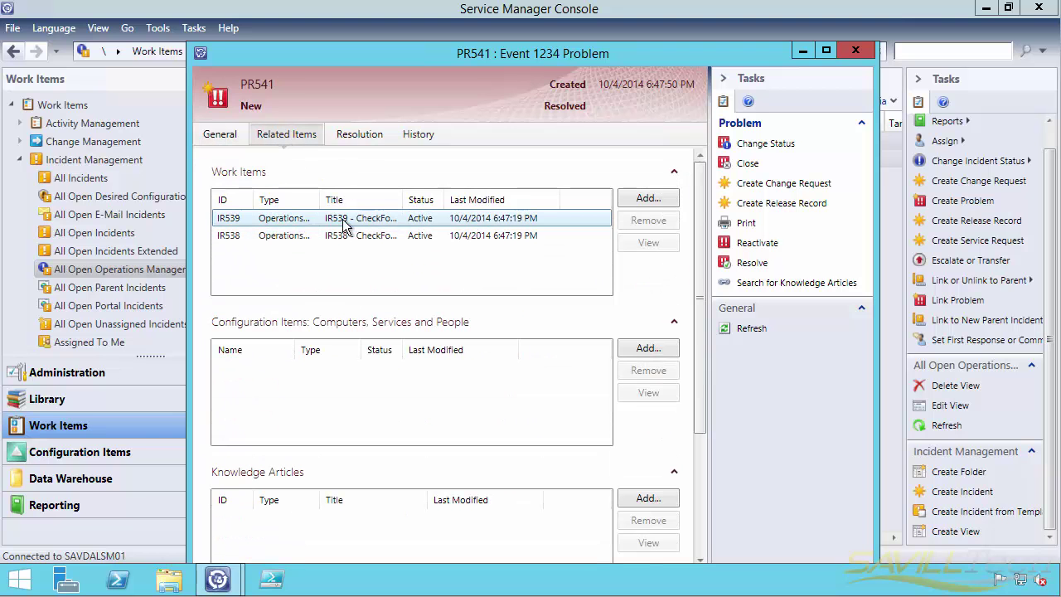
left_click(701, 535)
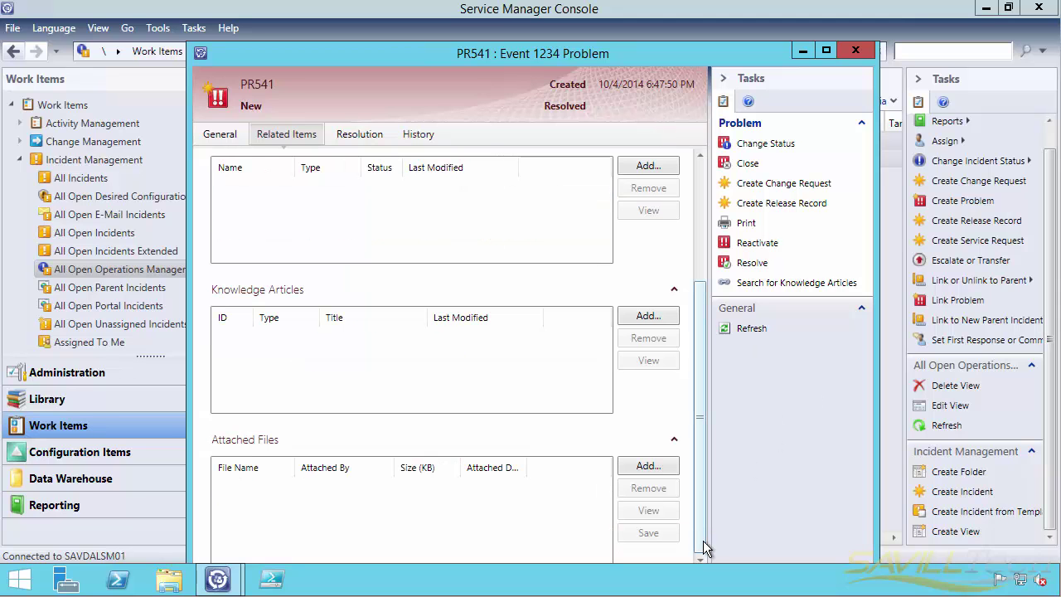
left_click_drag(580, 60, 547, 36)
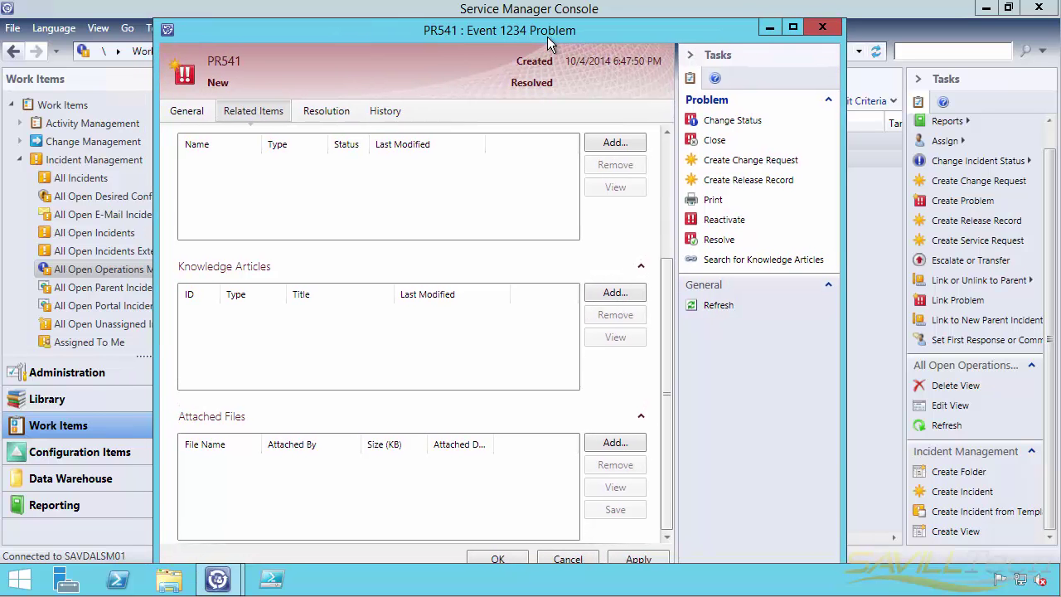
left_click(524, 560)
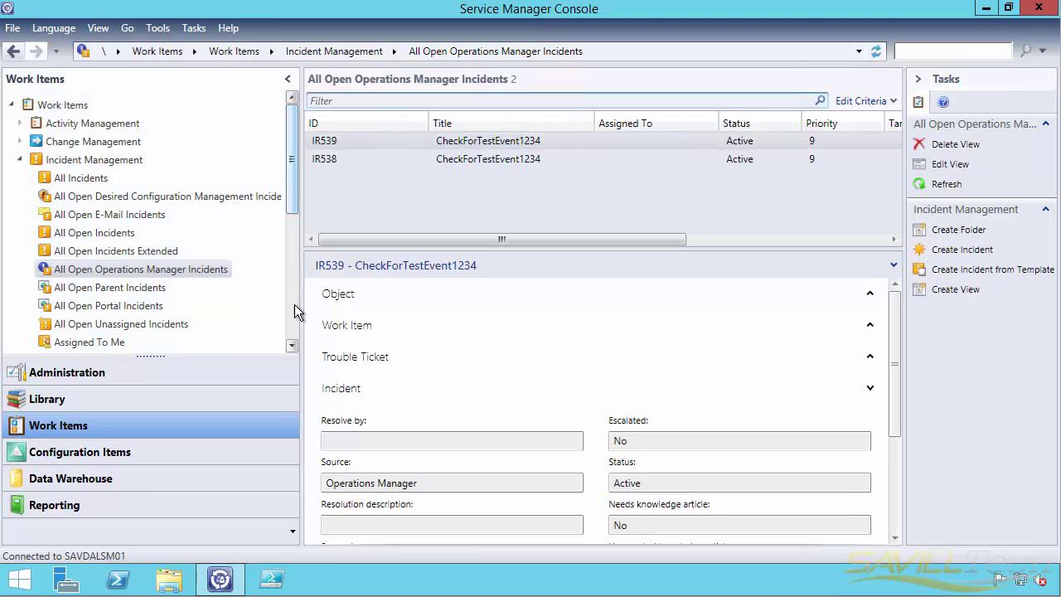
Open problem PR541 'Event 1234 Problem' for editing from the Active Problems view.
left_click(295, 304)
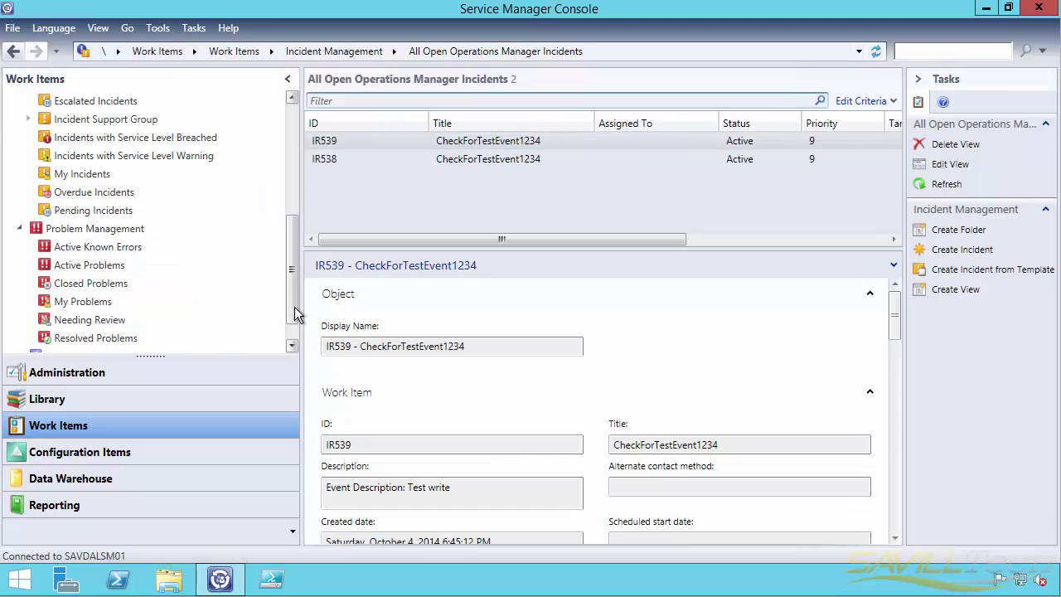
left_click(105, 269)
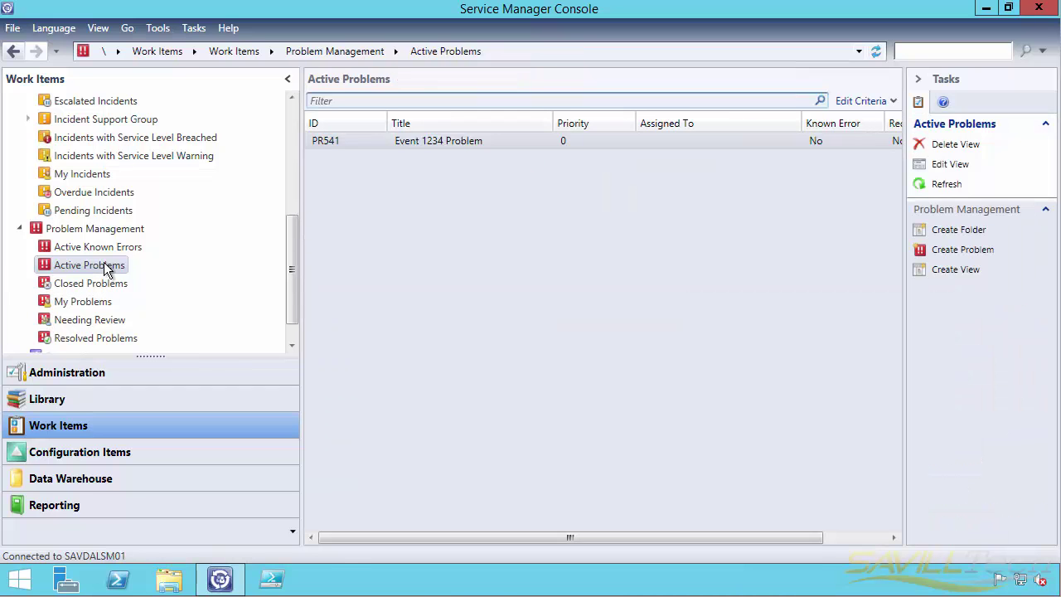
left_click(452, 141)
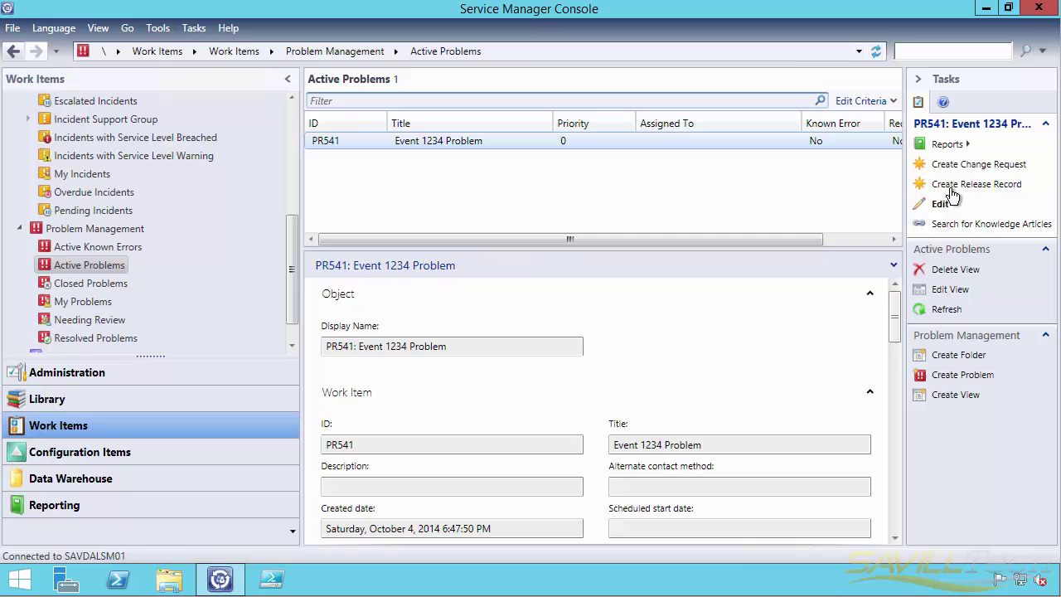
double_click(456, 140)
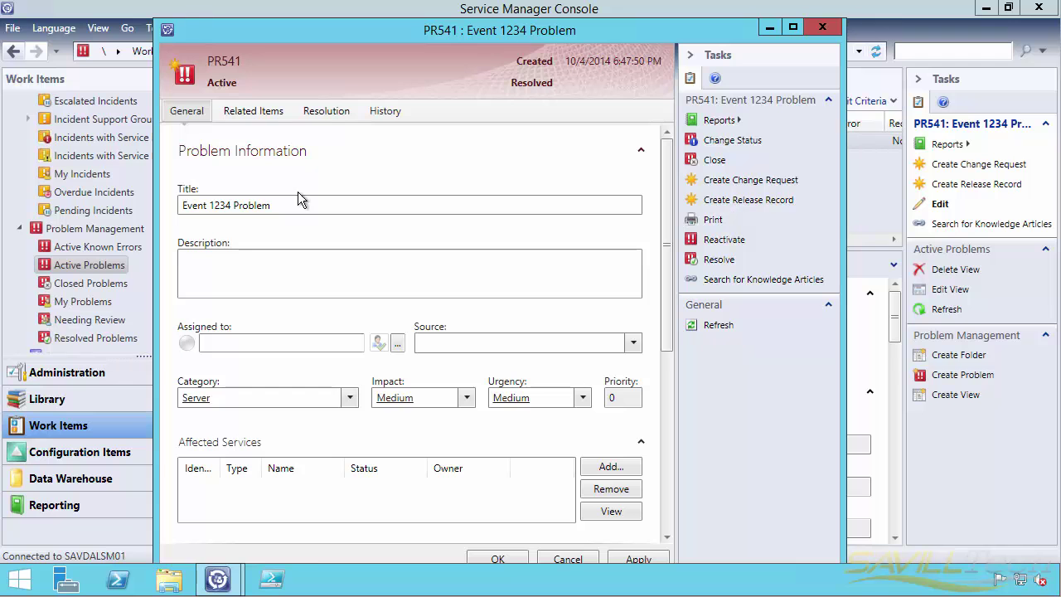
Resolve PR541 on its Resolution tab and apply the change.
left_click(322, 112)
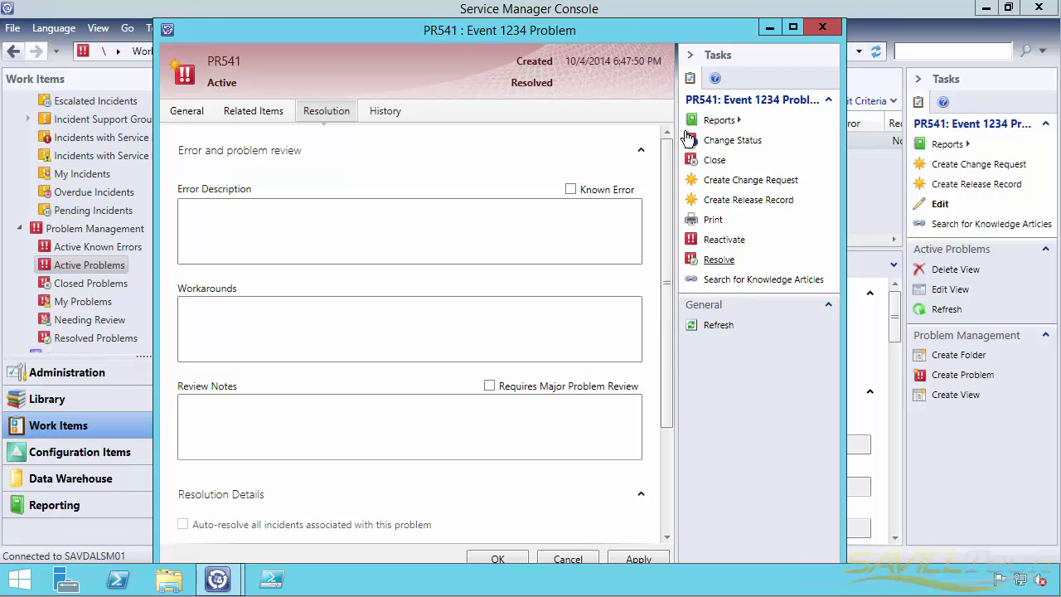
left_click(715, 264)
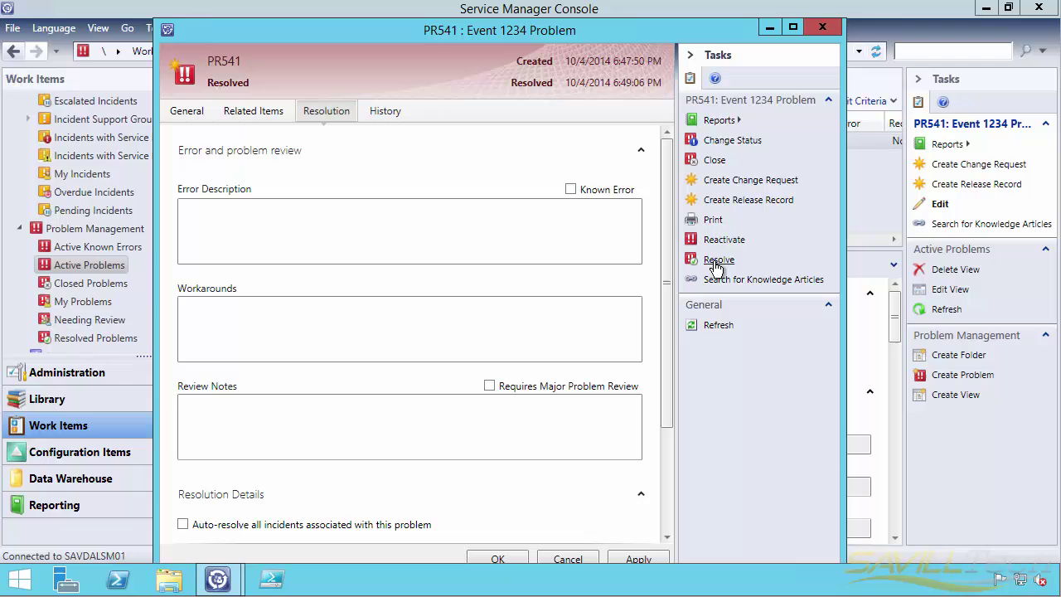
left_click(637, 559)
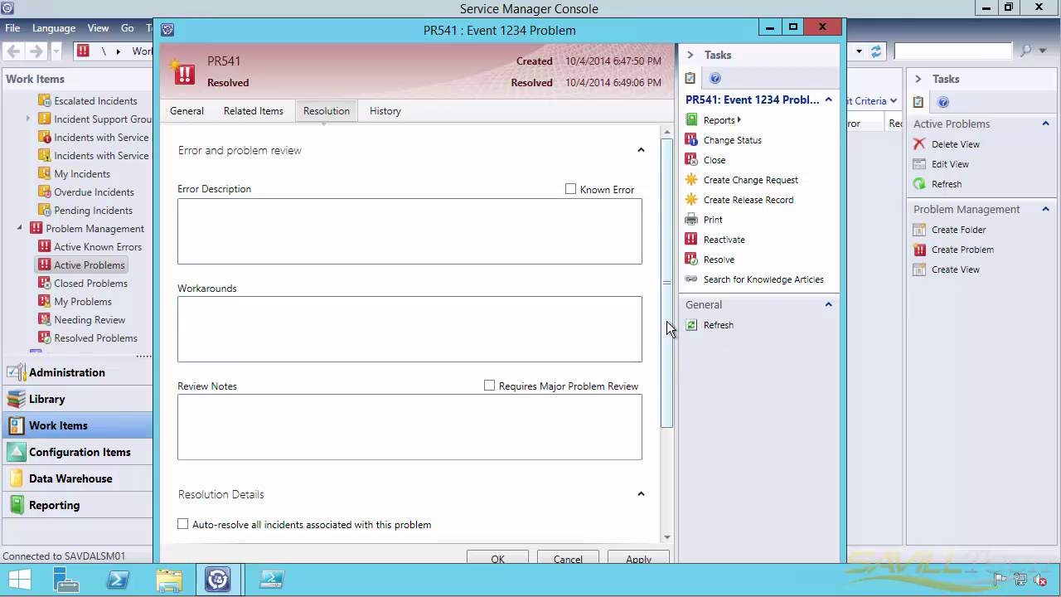
Tick auto-resolve for associated incidents, pick resolution category Hardware, and enter description 'all fixed now'.
left_click_drag(669, 327, 666, 492)
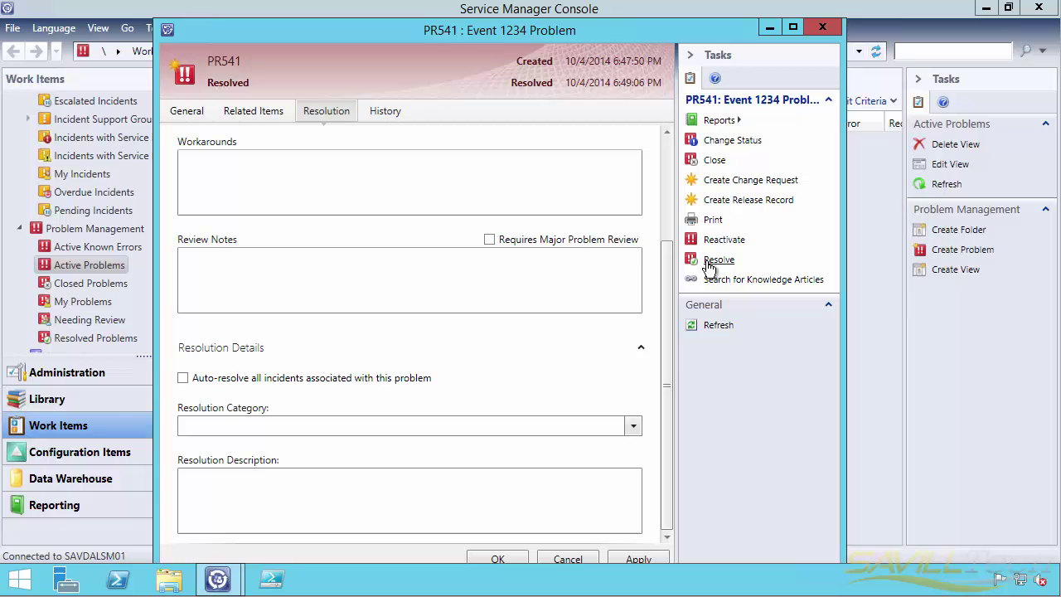
left_click(183, 378)
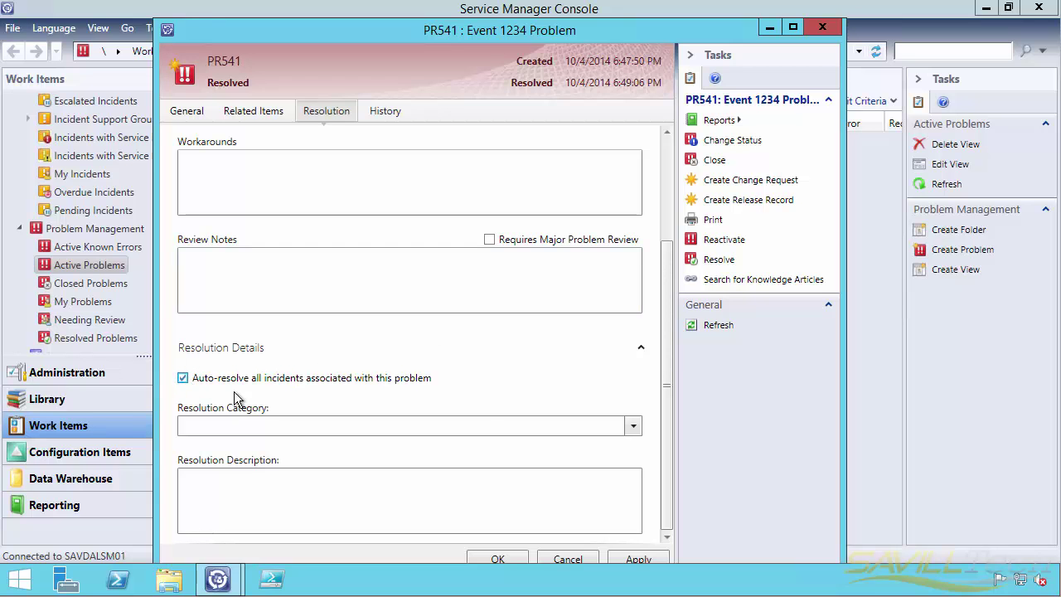
left_click(633, 427)
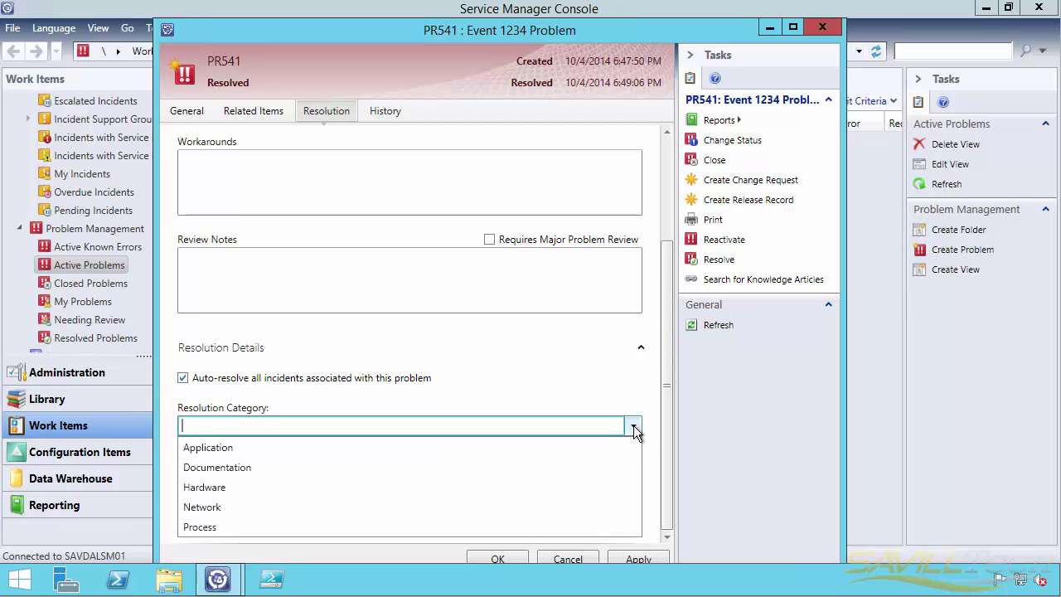
left_click(218, 487)
left_click(258, 501)
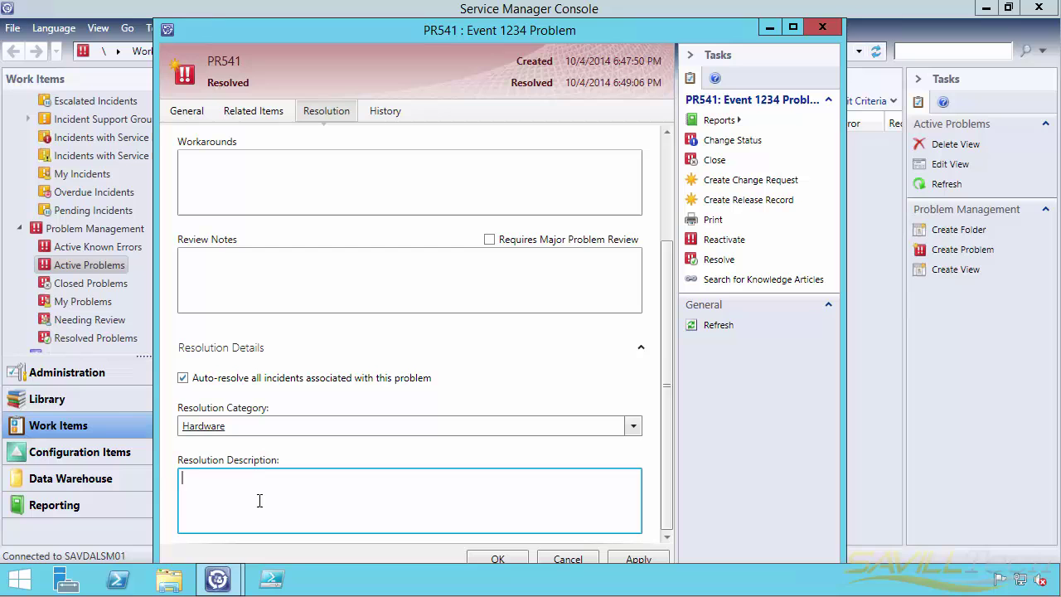
type("all fixed now")
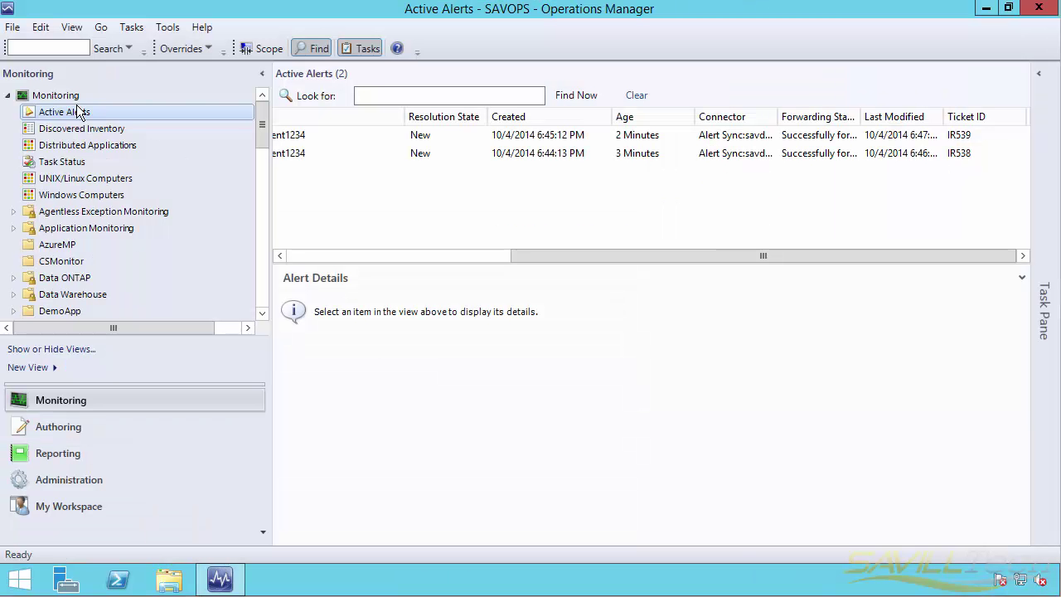
right_click(79, 112)
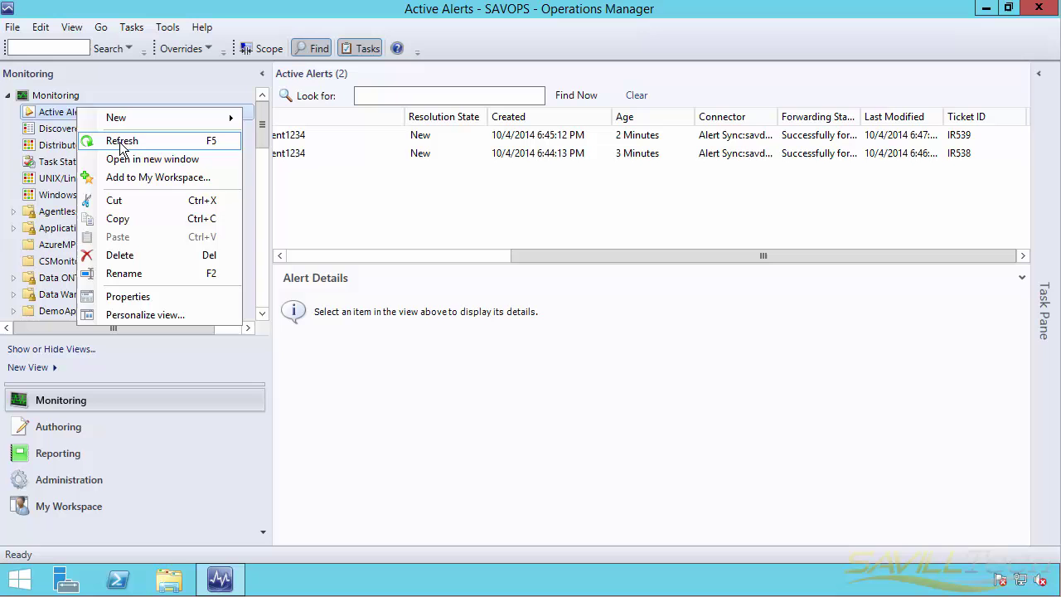
left_click(98, 141)
left_click(309, 255)
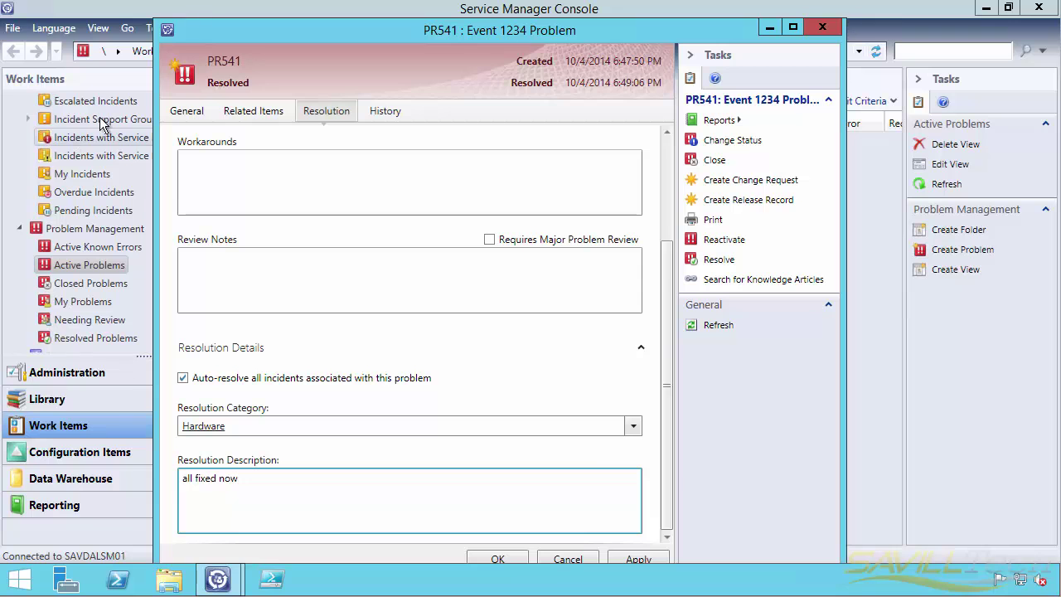
Save PR541 and refresh All Open Operations Manager Incidents to confirm it now shows no items.
left_click(503, 562)
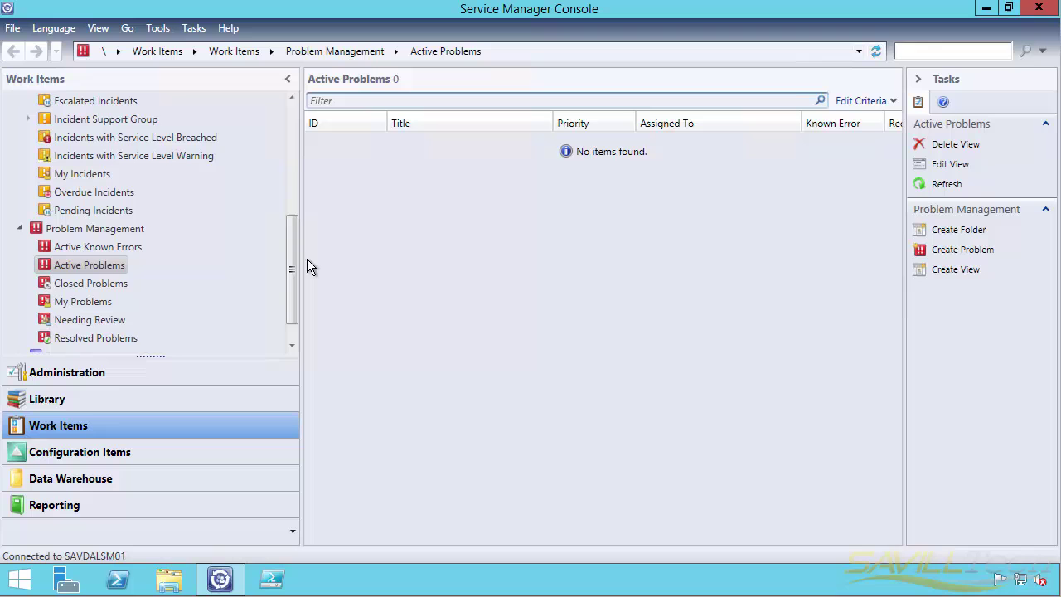
left_click(294, 142)
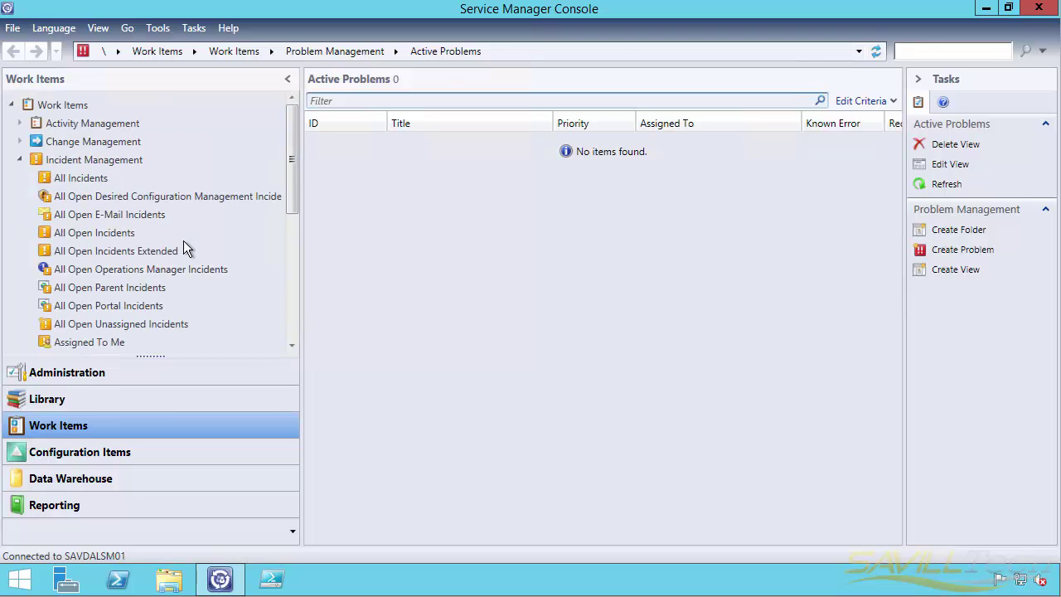
left_click(163, 268)
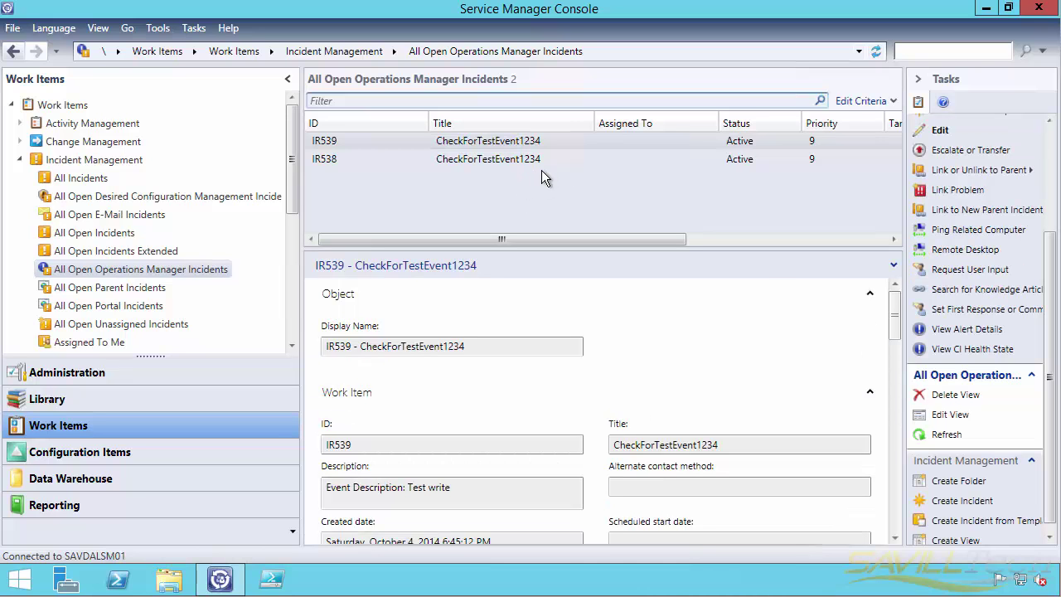
left_click(945, 436)
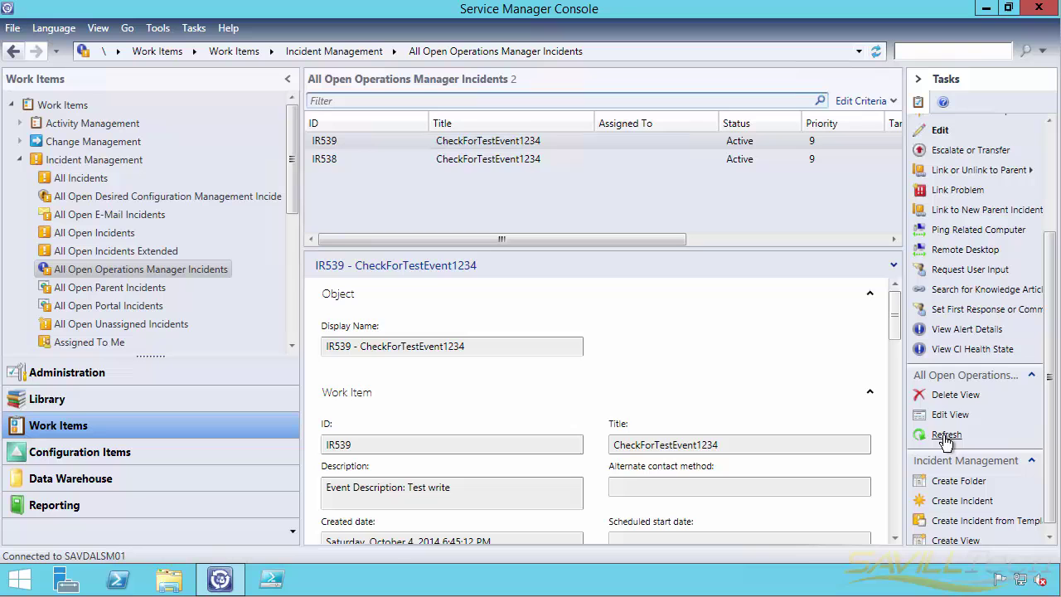
left_click(944, 435)
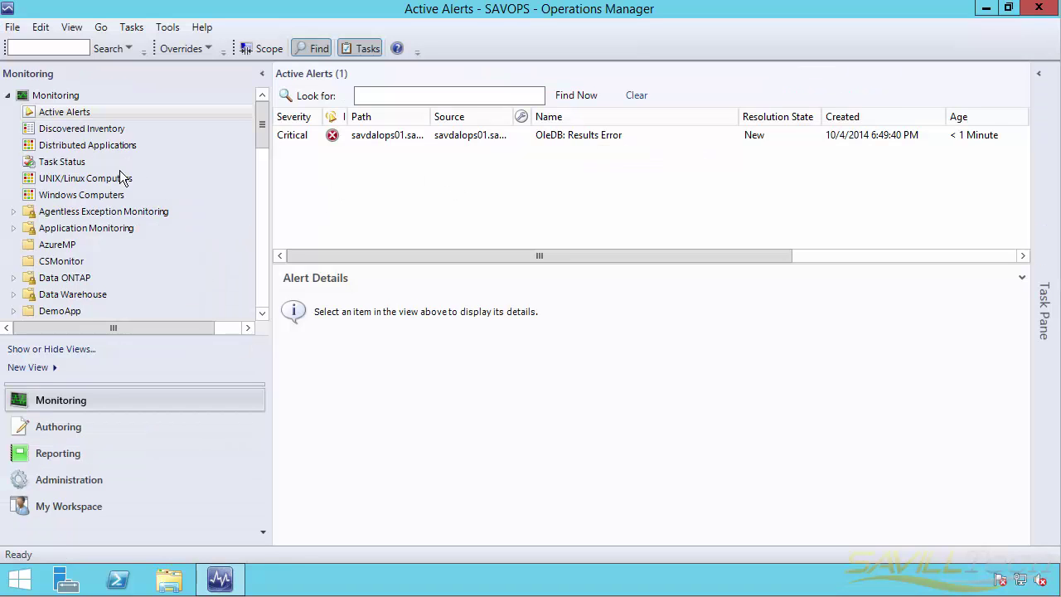
Refresh Active Alerts repeatedly until only the OleDB: Results Error alert remains.
right_click(77, 116)
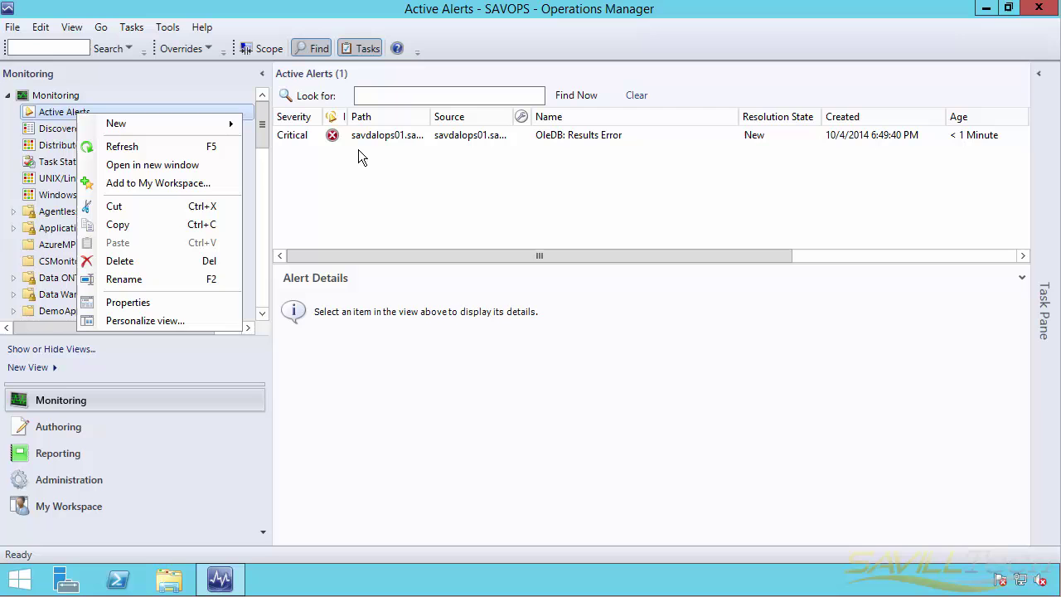
left_click(136, 148)
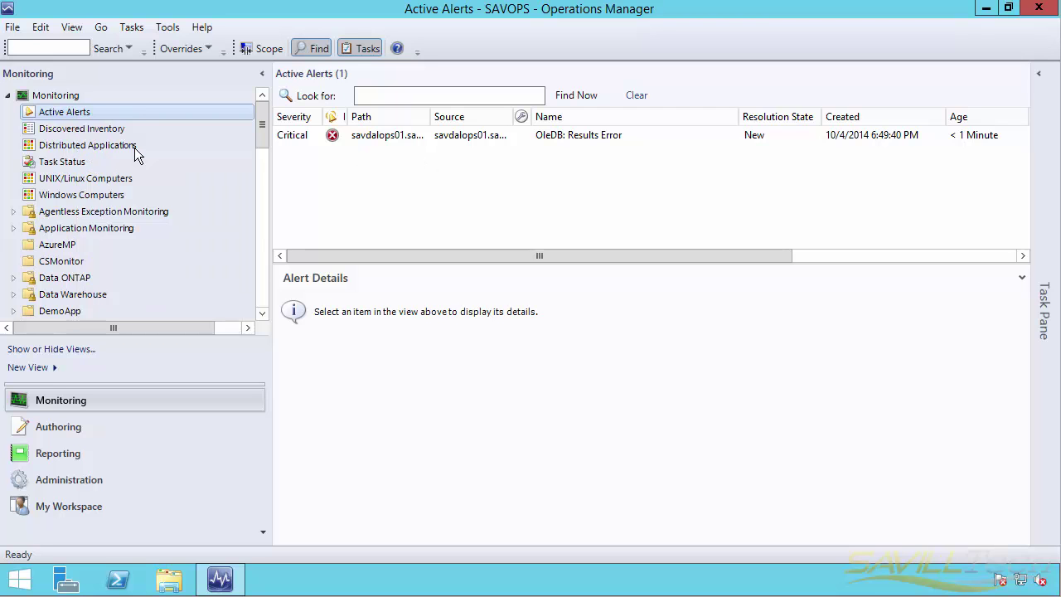
right_click(101, 109)
left_click(132, 139)
right_click(80, 108)
left_click(123, 140)
right_click(79, 114)
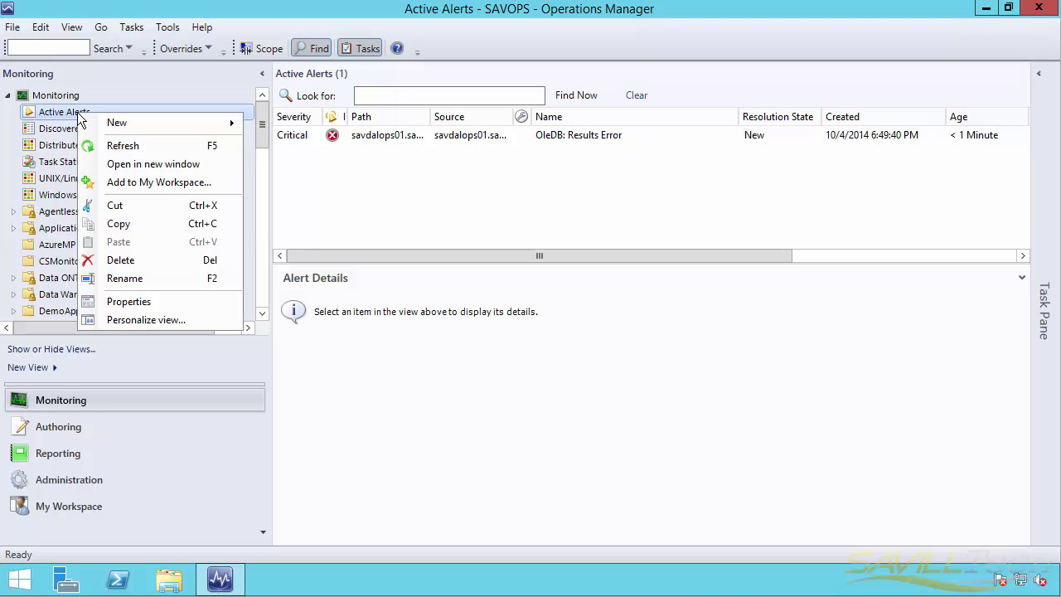
left_click(116, 146)
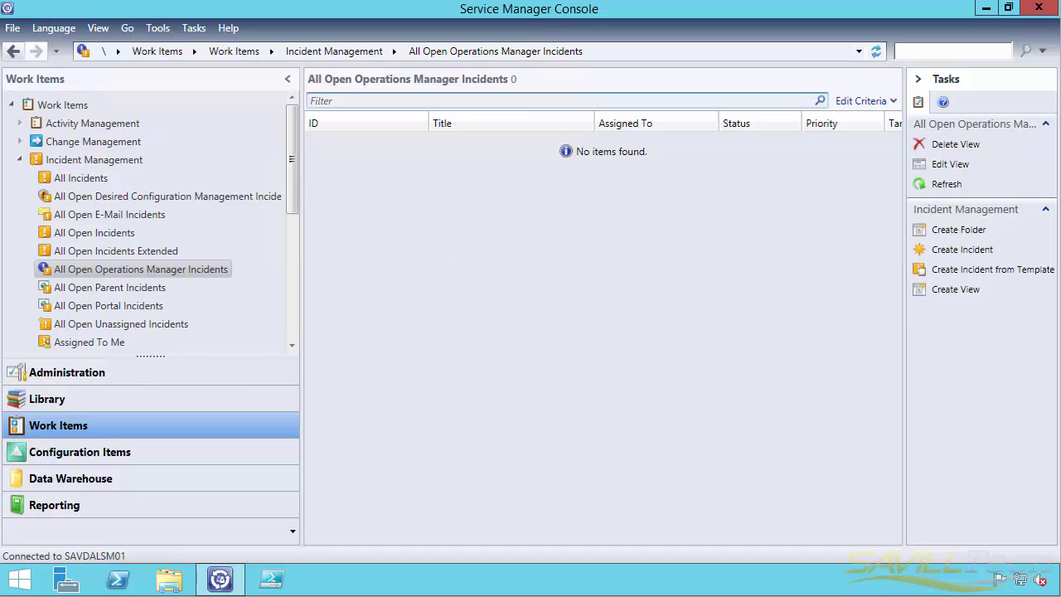
Refresh the incident list and select new incident IR542, OleDB: Results Error.
left_click(945, 184)
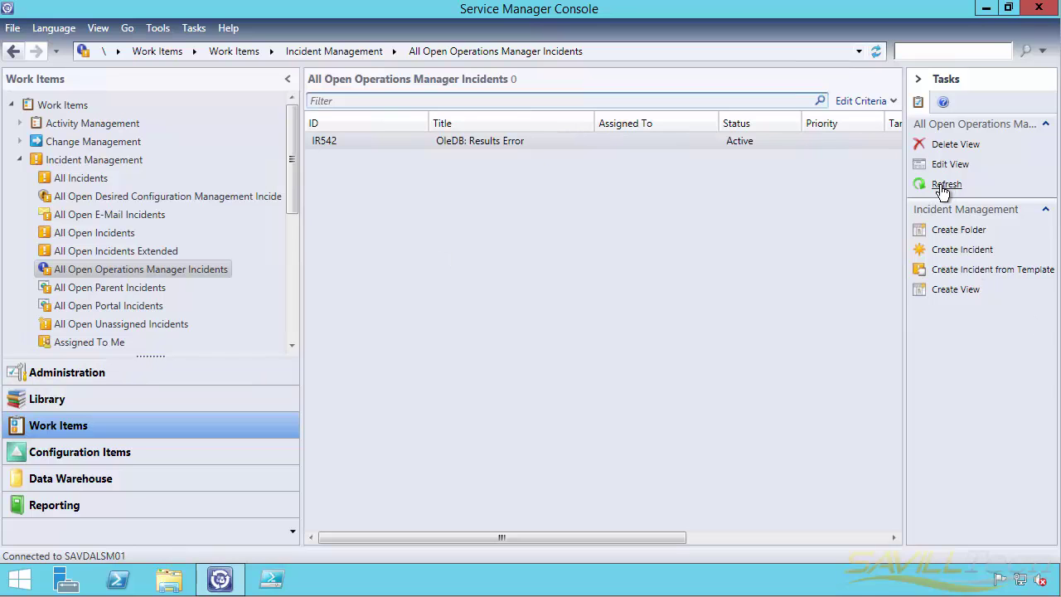
left_click(509, 145)
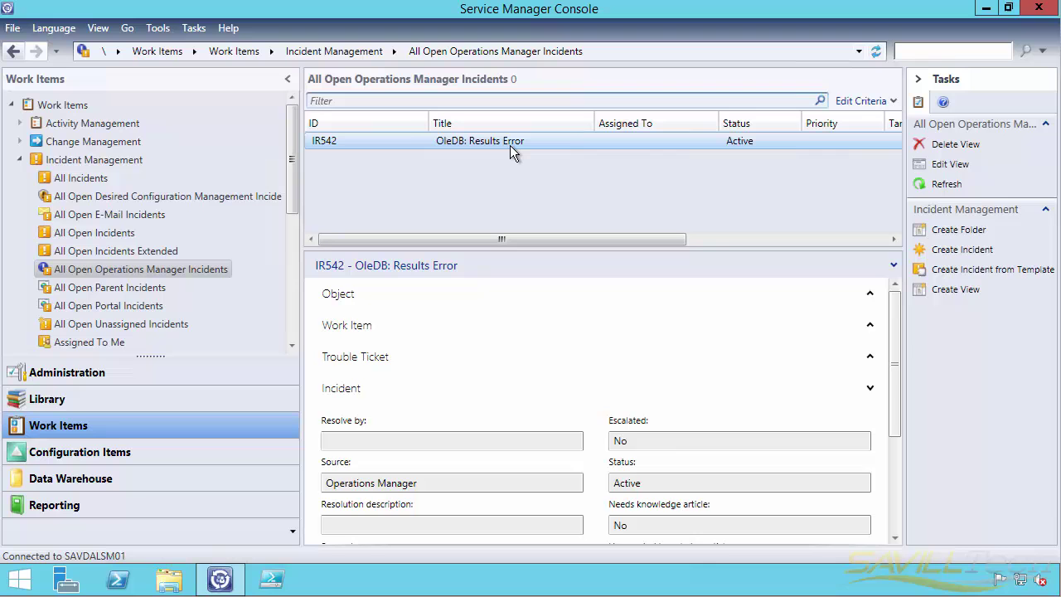